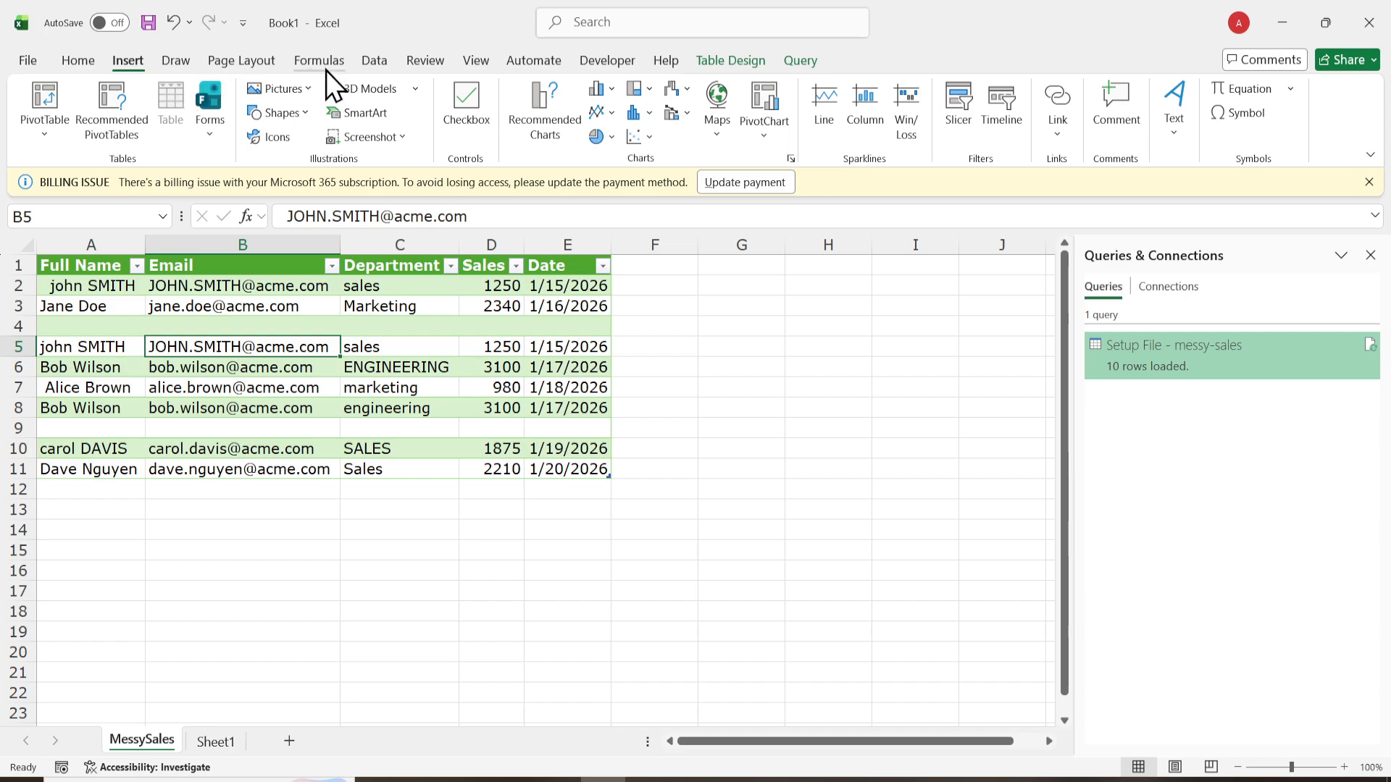
Load the sales table into the Power Query Editor and remove its blank rows
left_click(372, 60)
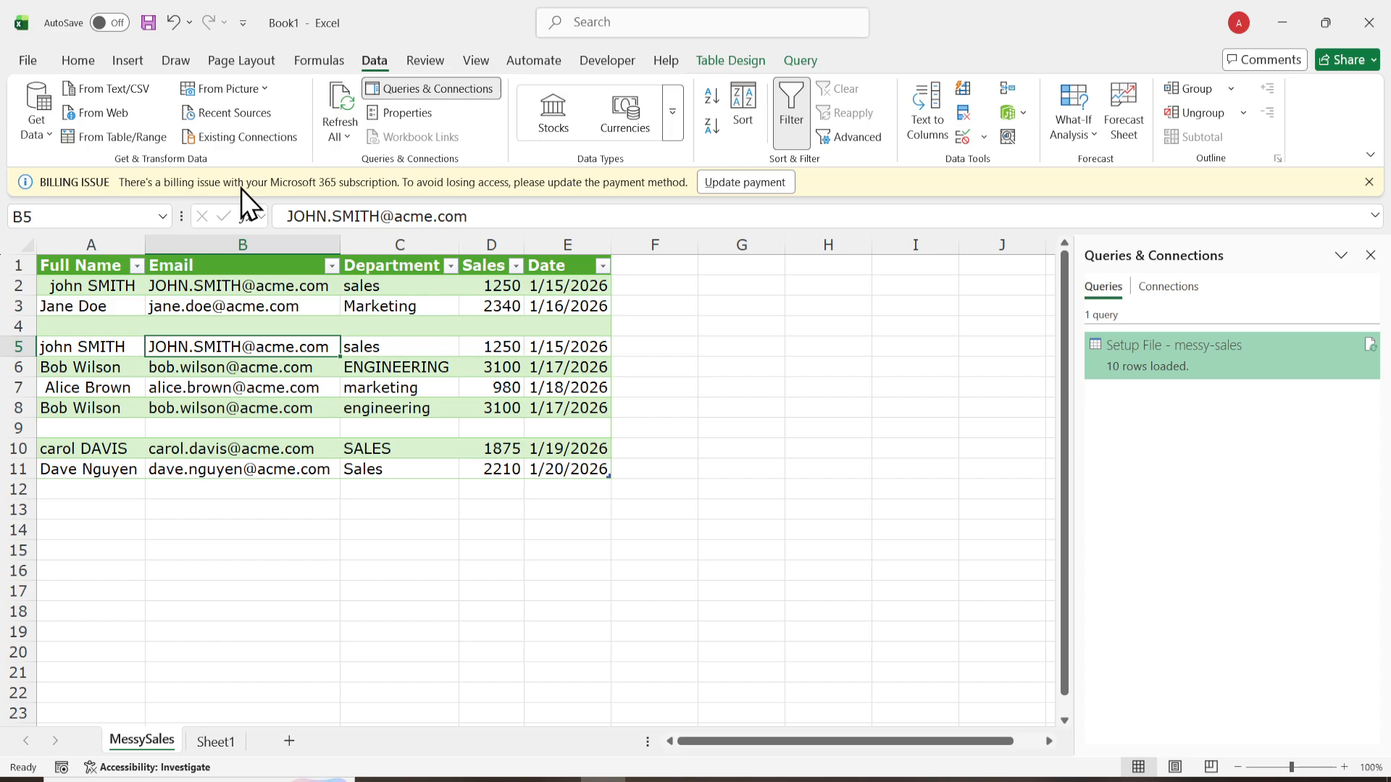
left_click(133, 142)
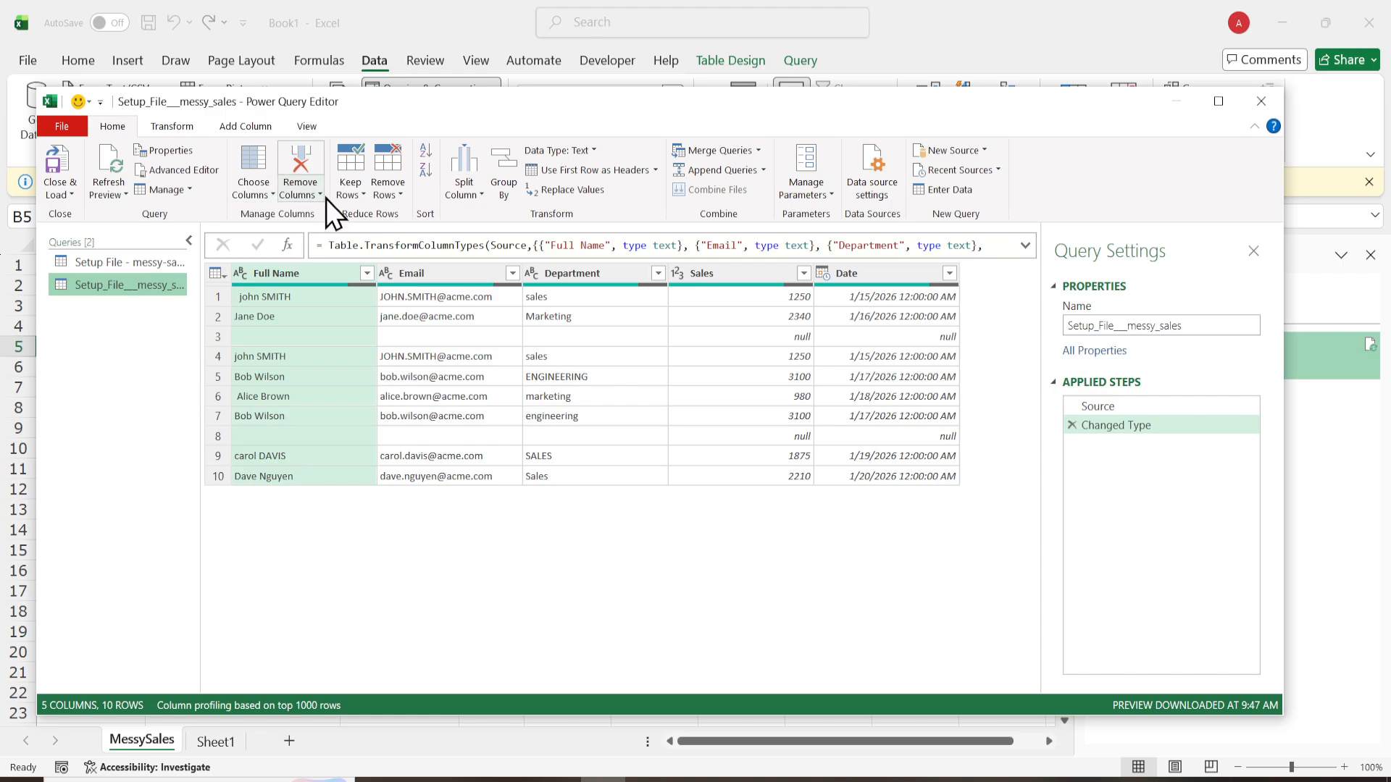
left_click(388, 193)
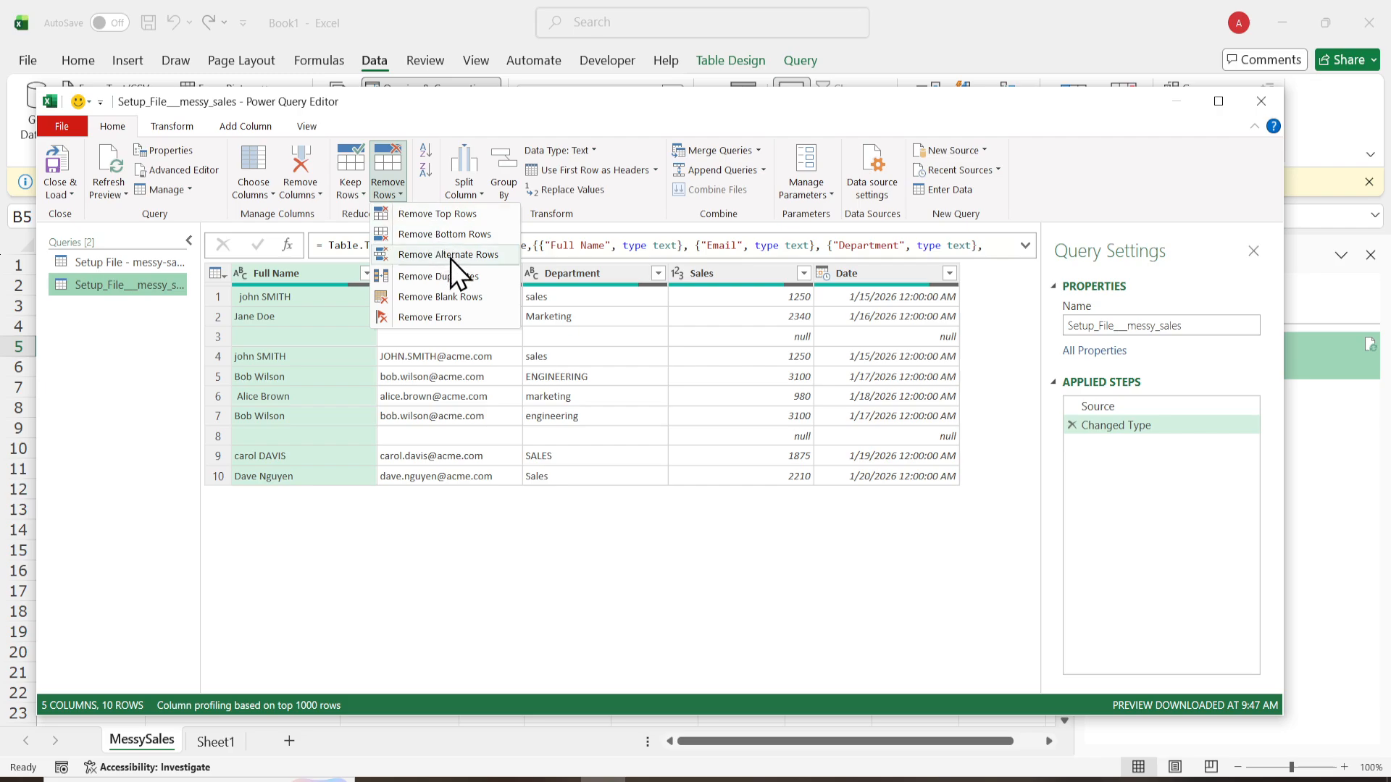
left_click(471, 301)
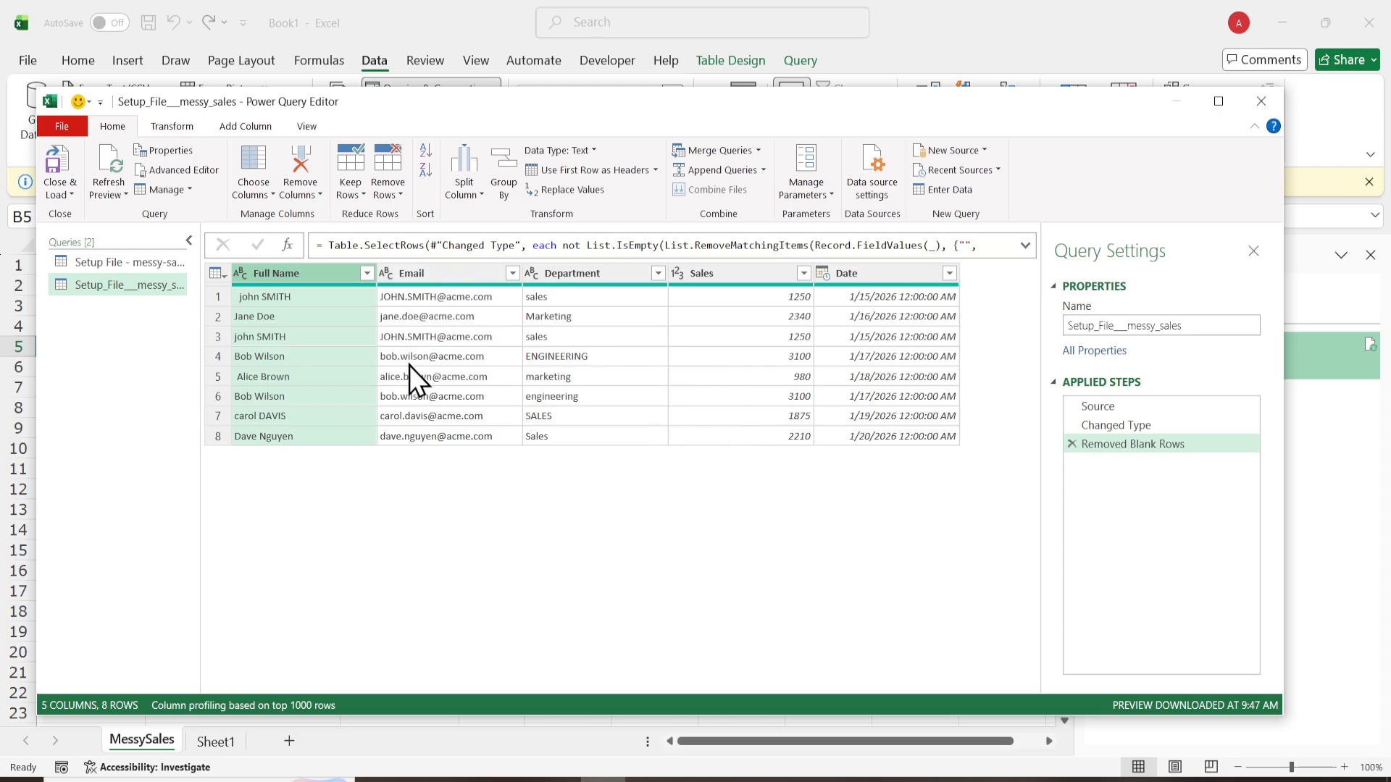
left_click(384, 197)
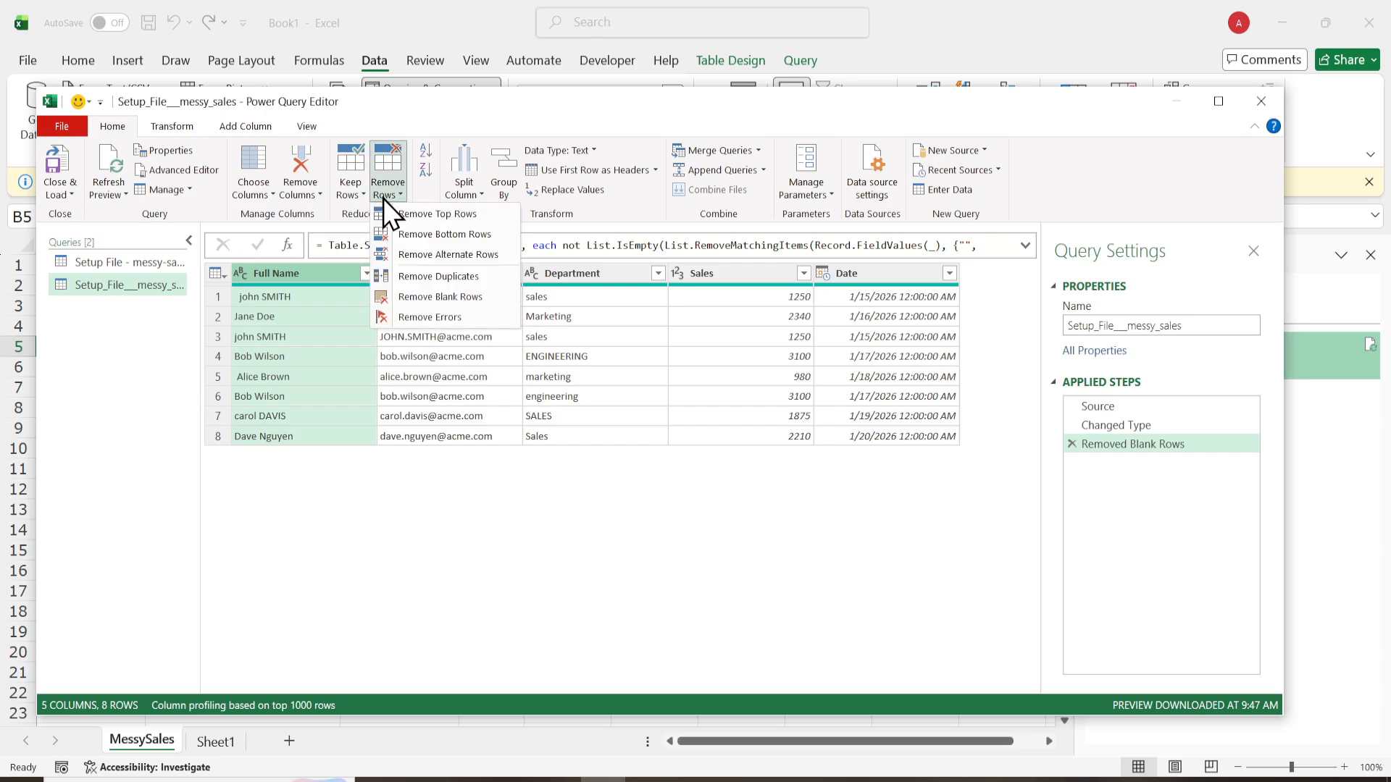
left_click(541, 510)
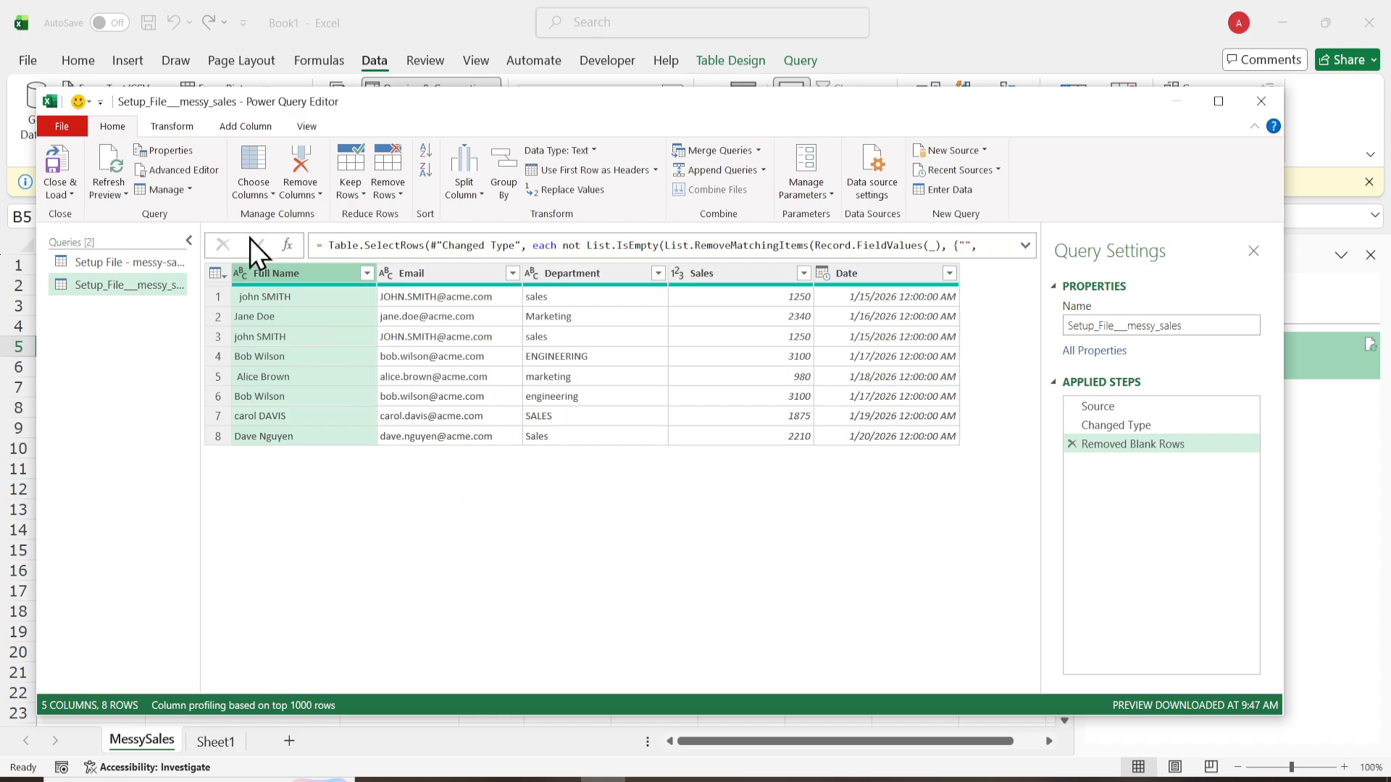
Trim the text in the Full Name, Email, Department, Sales and Date columns
left_click(280, 281, "ctrl")
left_click(311, 281)
left_click(435, 276, "ctrl")
left_click(583, 276, "ctrl")
left_click(719, 276, "ctrl")
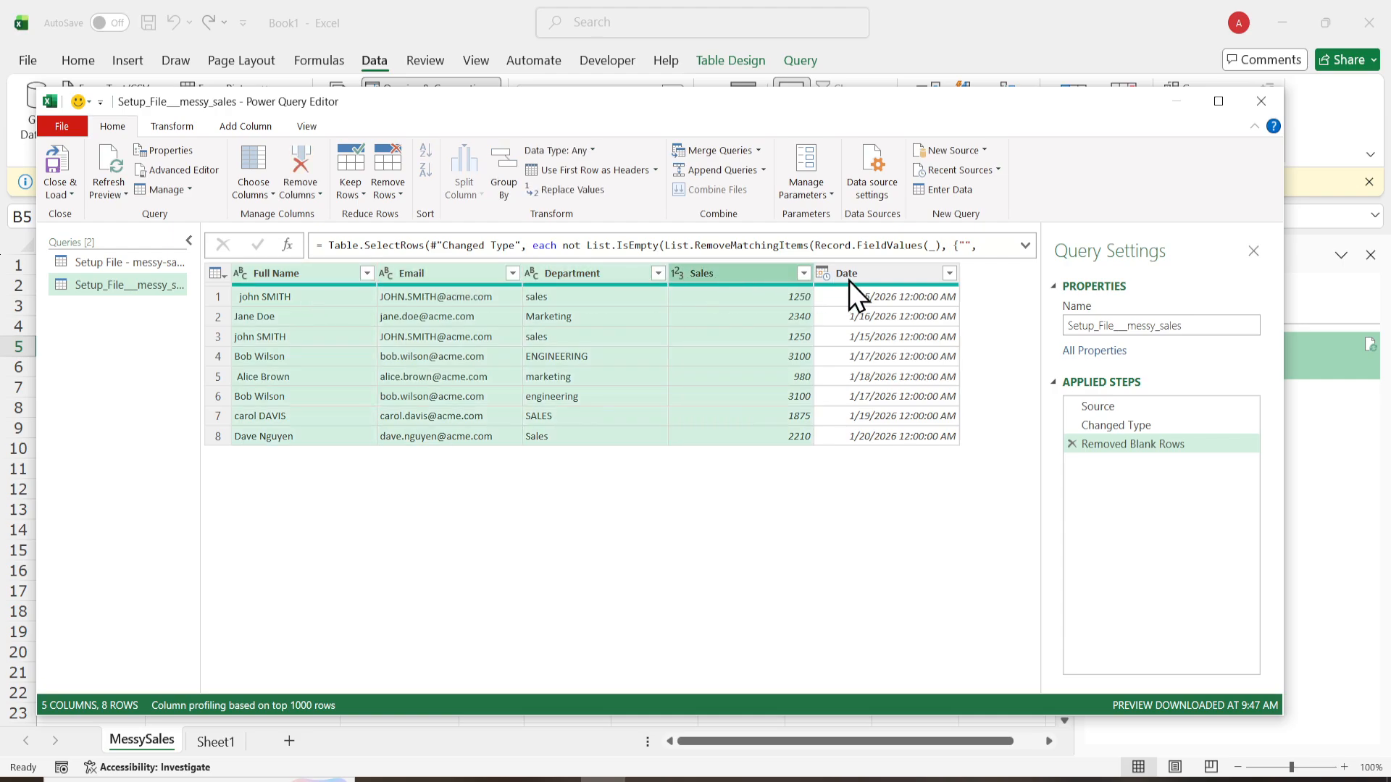
left_click(858, 276, "ctrl")
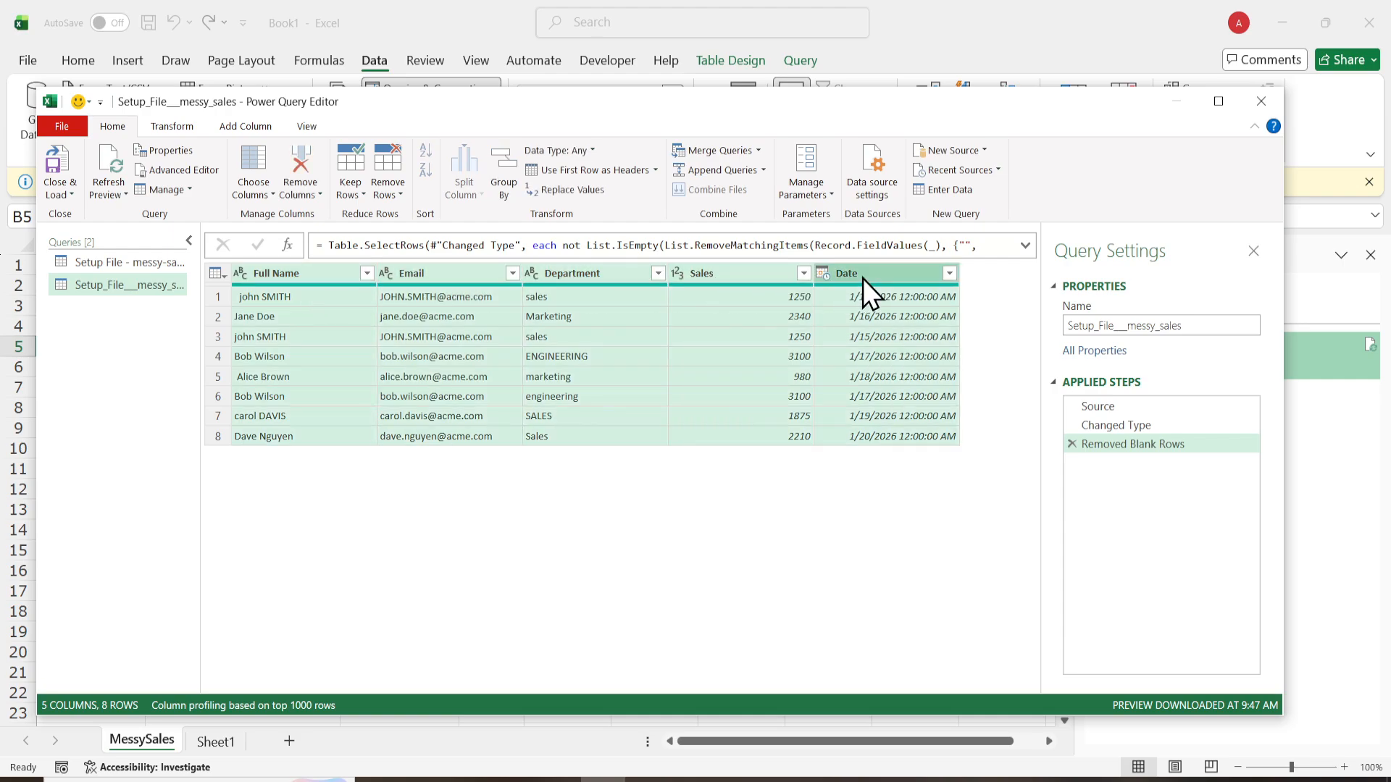
left_click(184, 131)
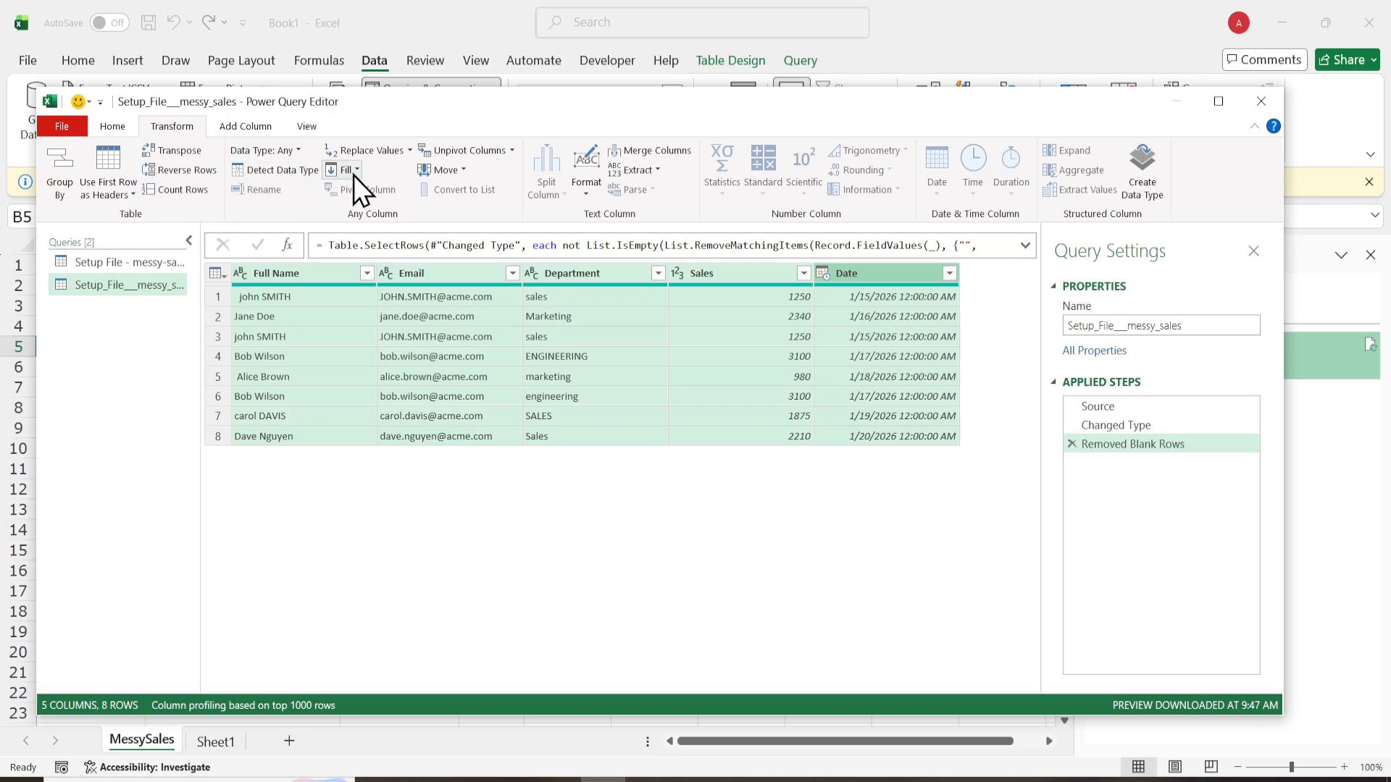
left_click(589, 184)
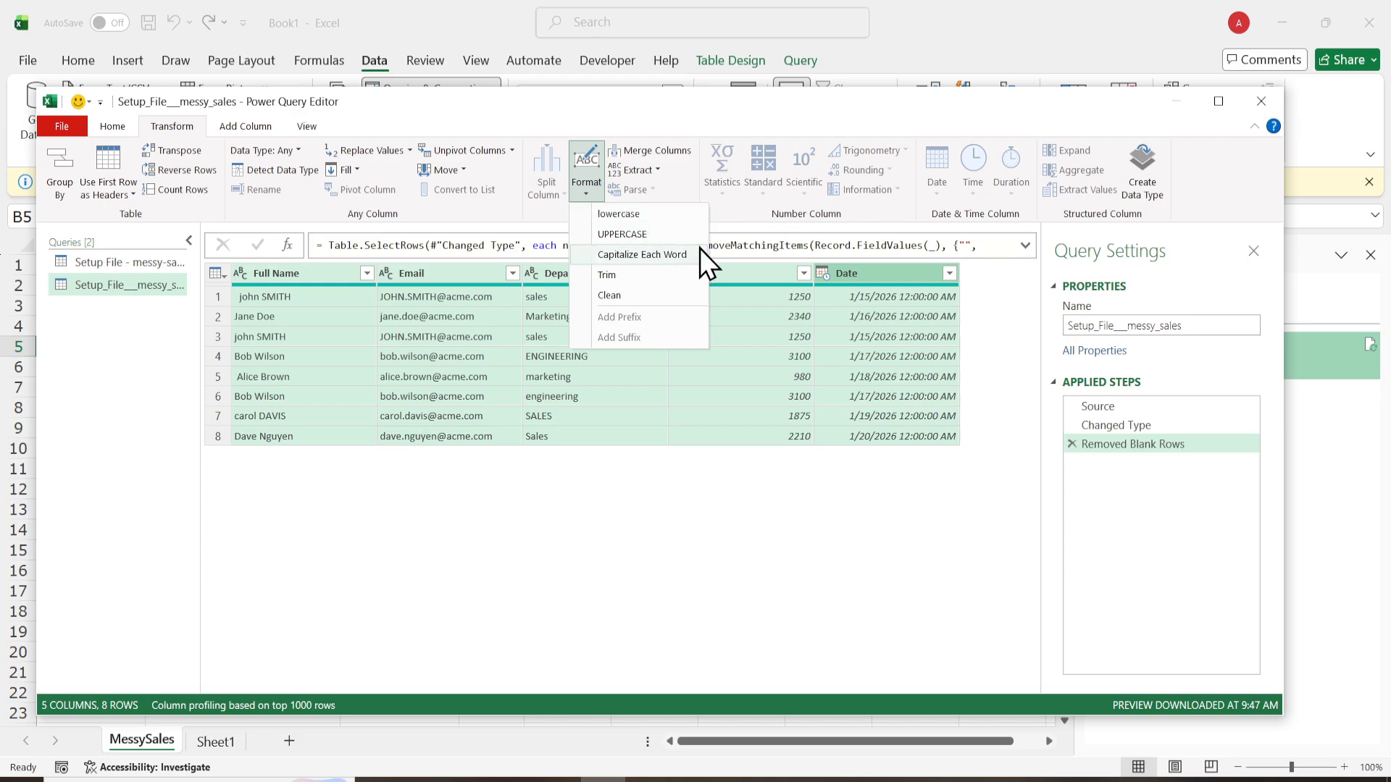
left_click(668, 279)
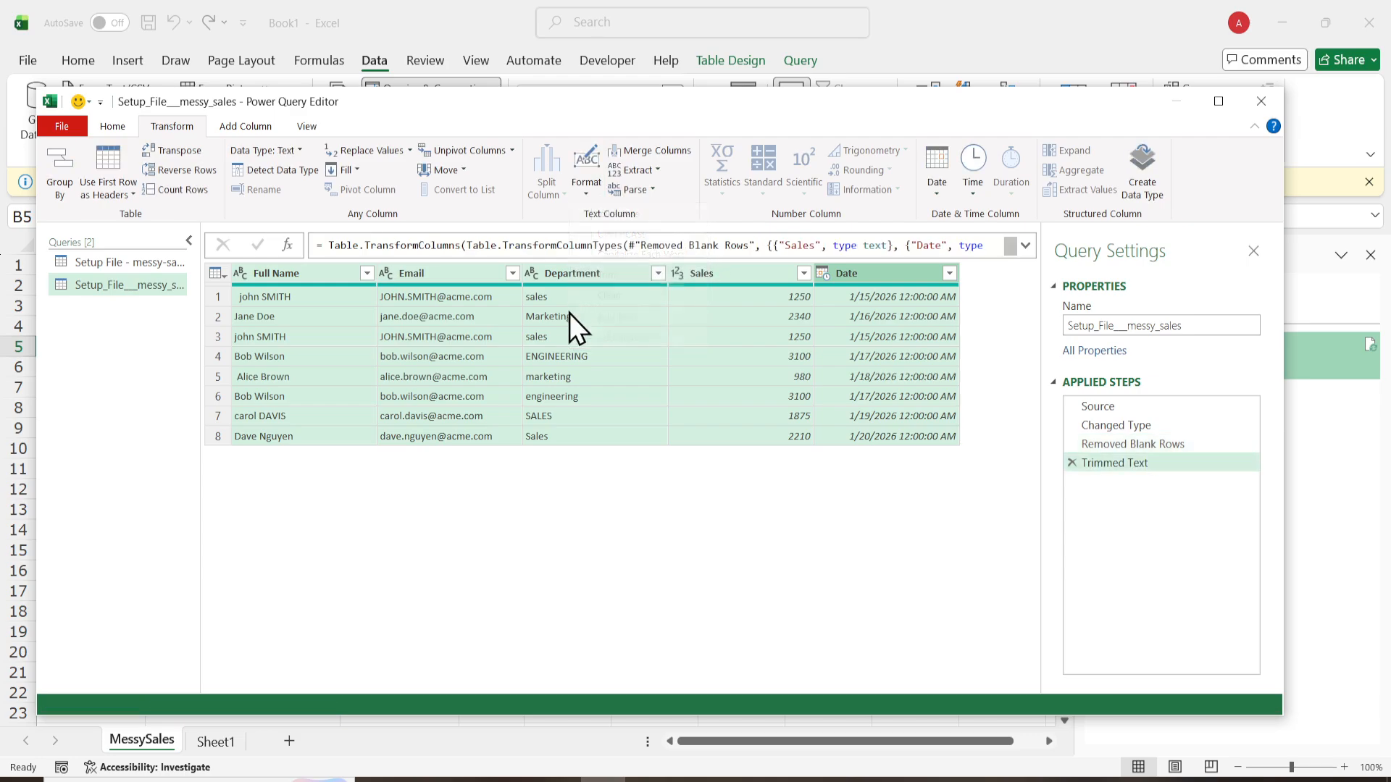
Clean the text in all five selected columns and capitalize each word
left_click(583, 197)
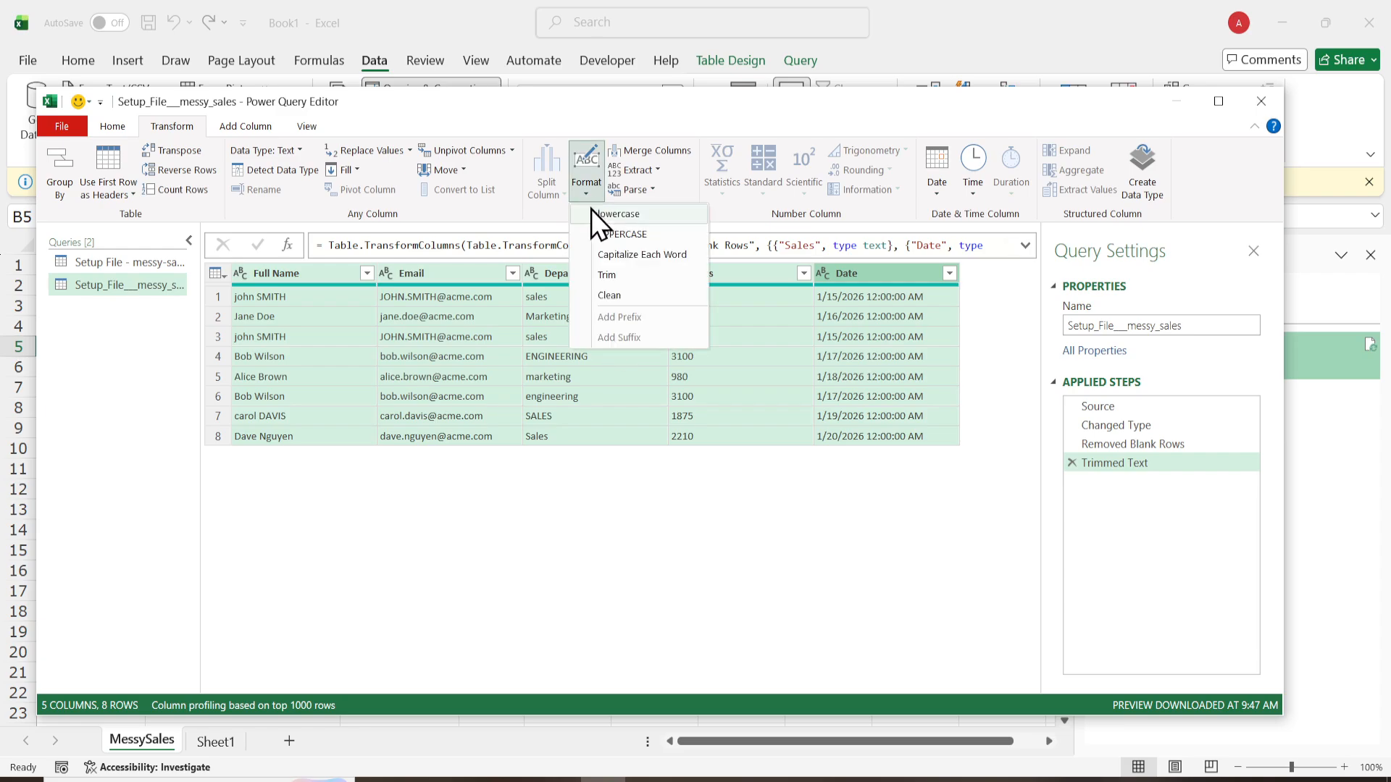
left_click(619, 296)
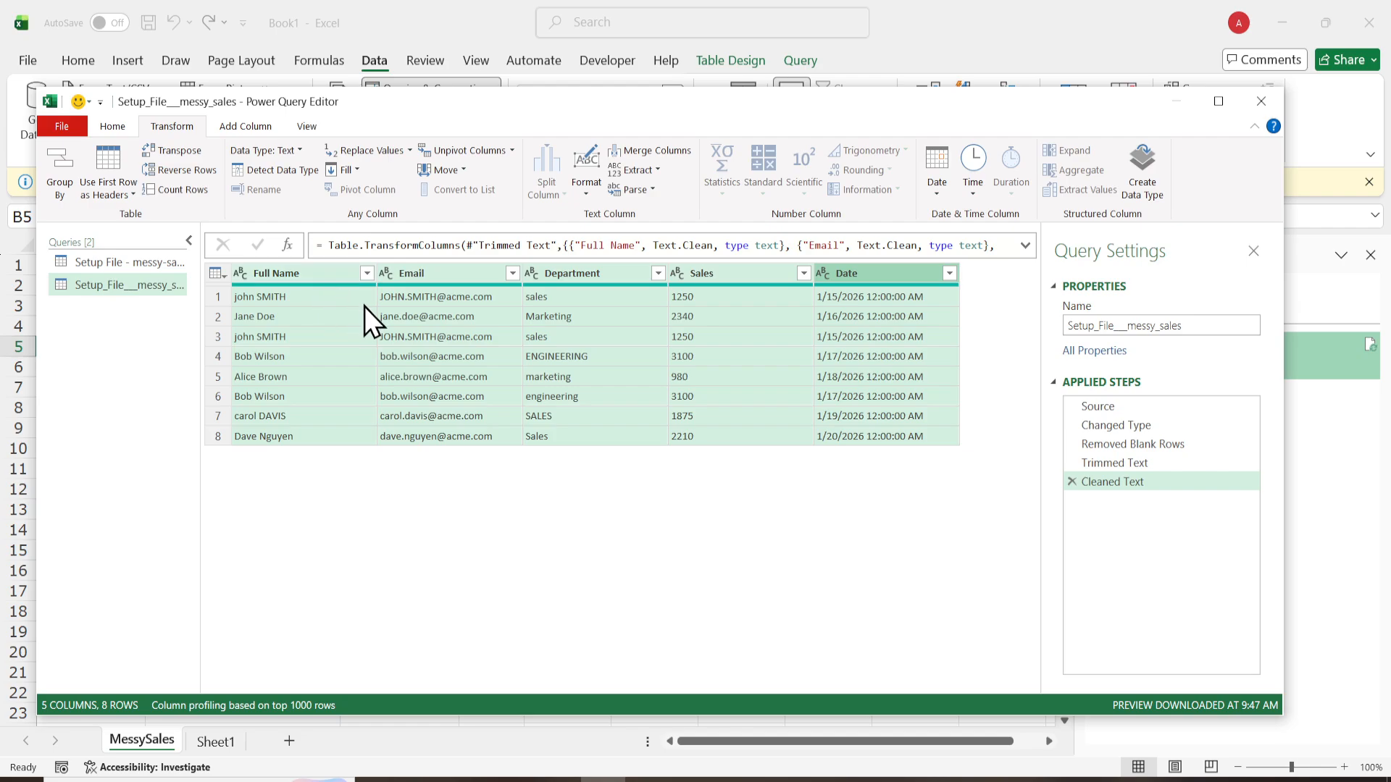
left_click(582, 190)
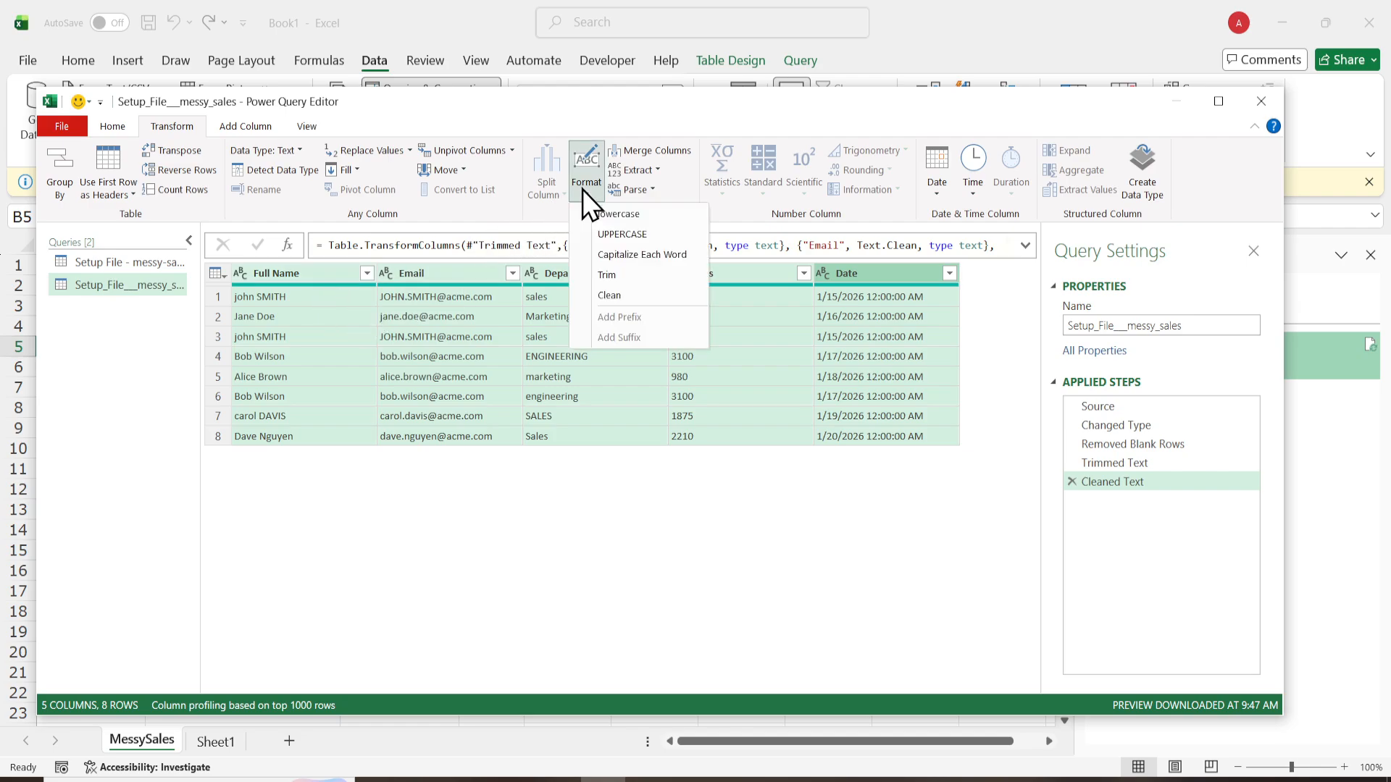
left_click(676, 253)
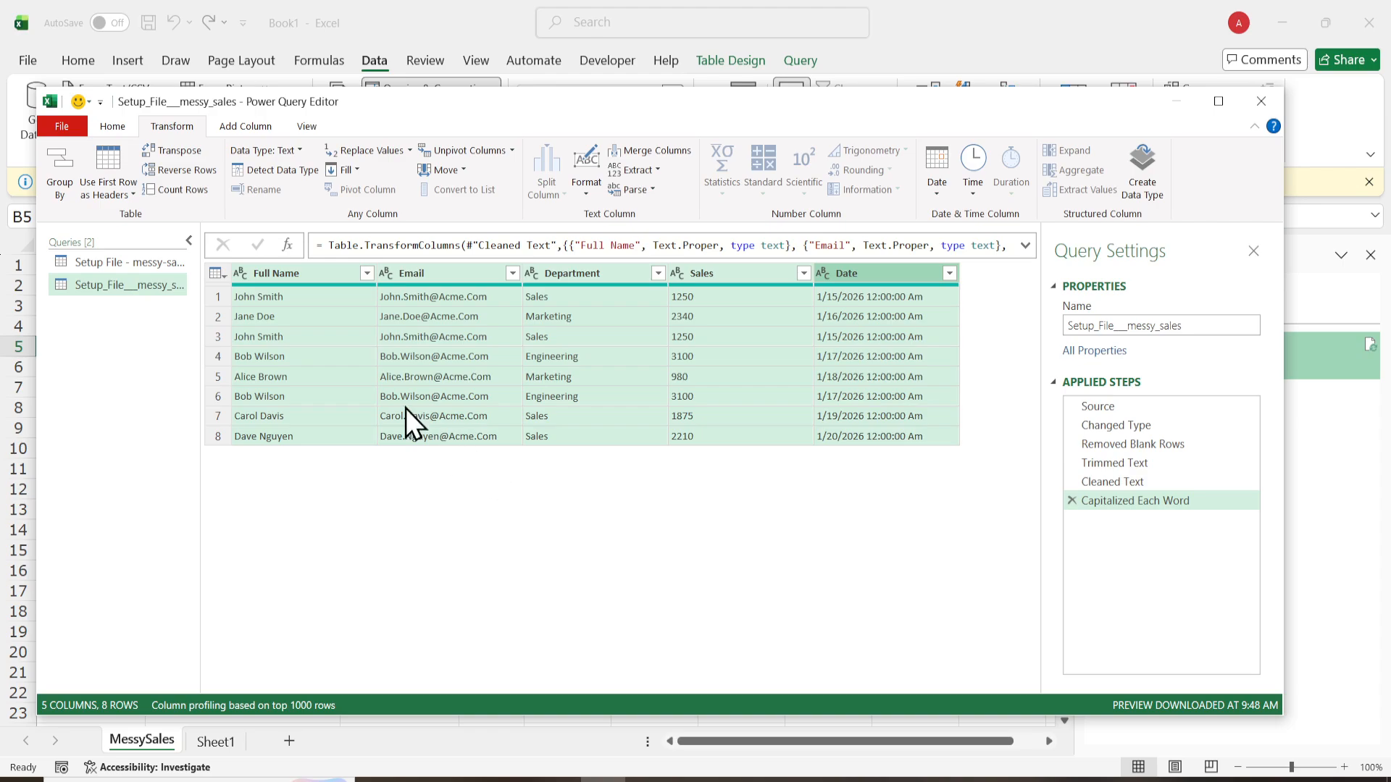
Split the Full Name column by the Space delimiter at each occurrence
left_click(293, 272)
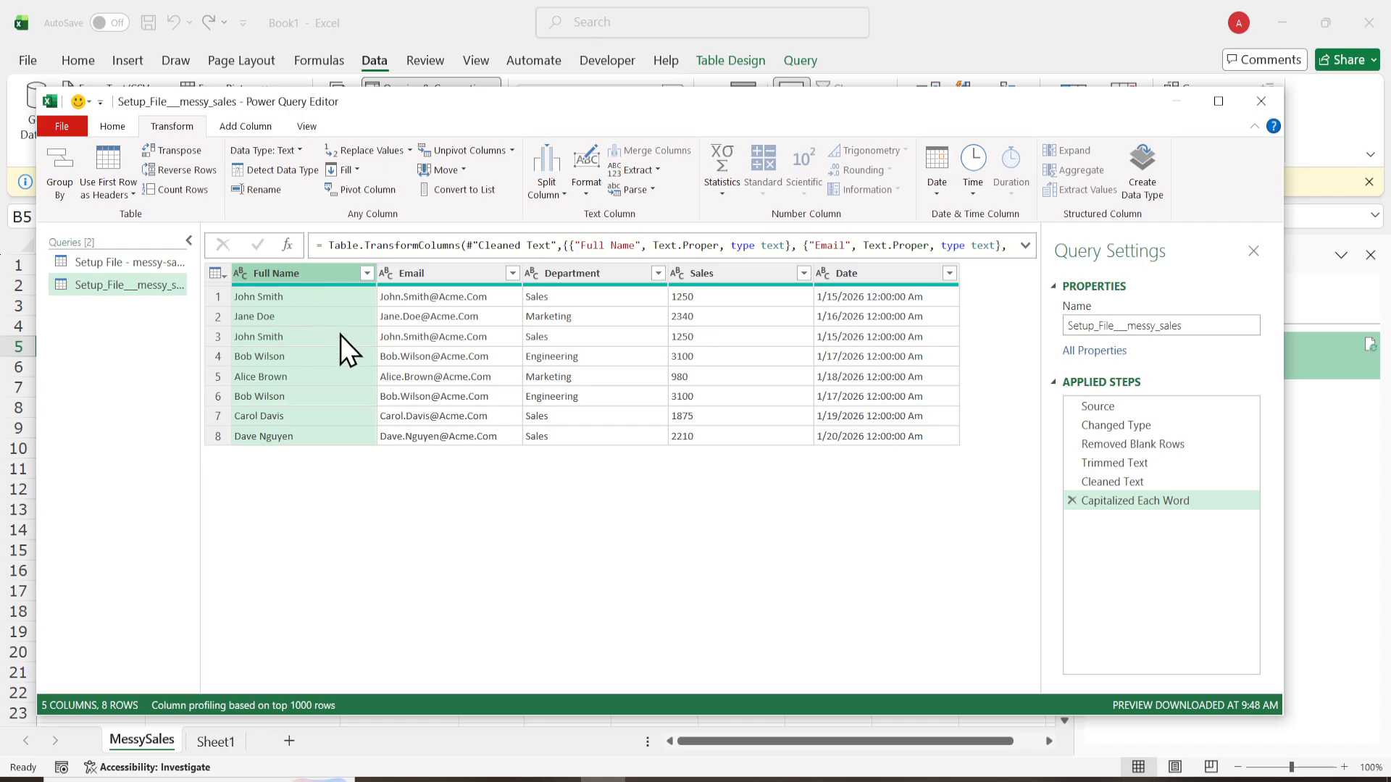
left_click(129, 135)
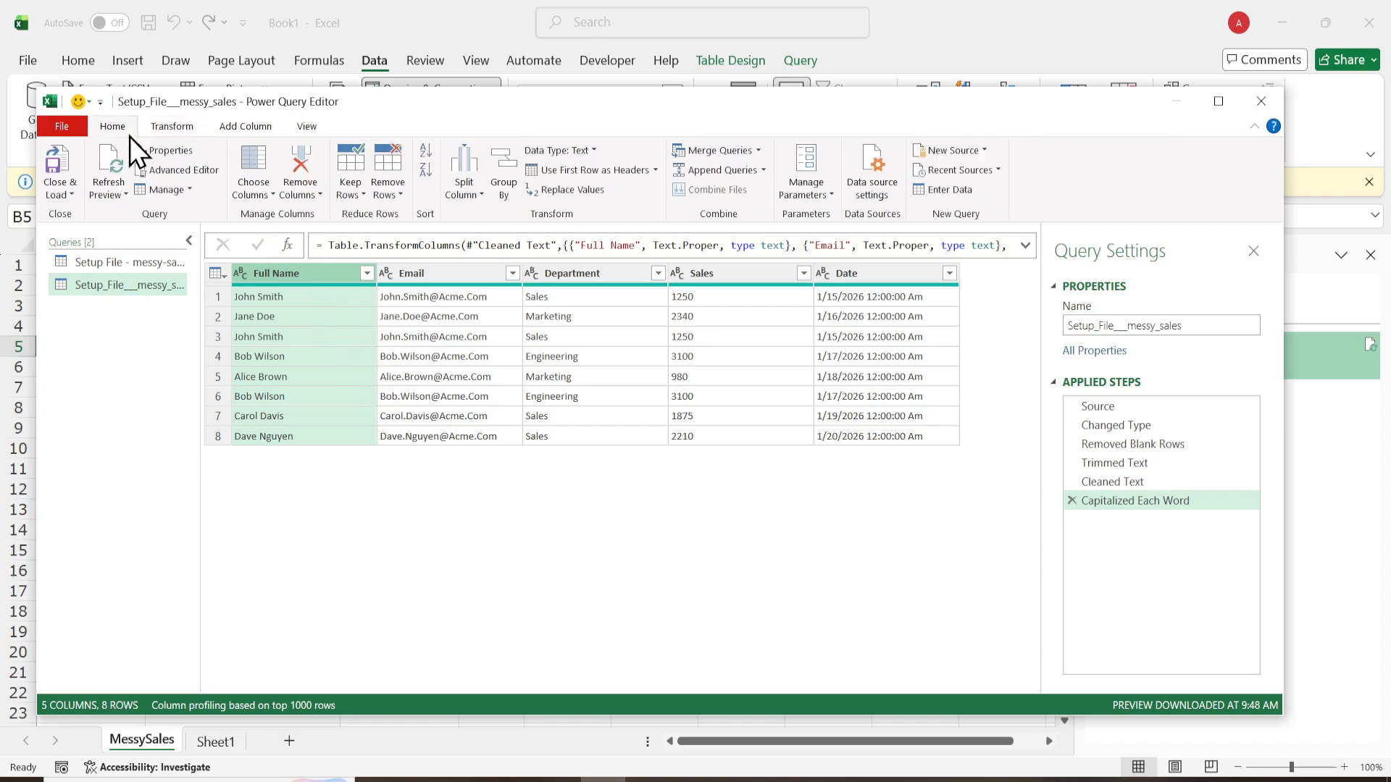
left_click(462, 192)
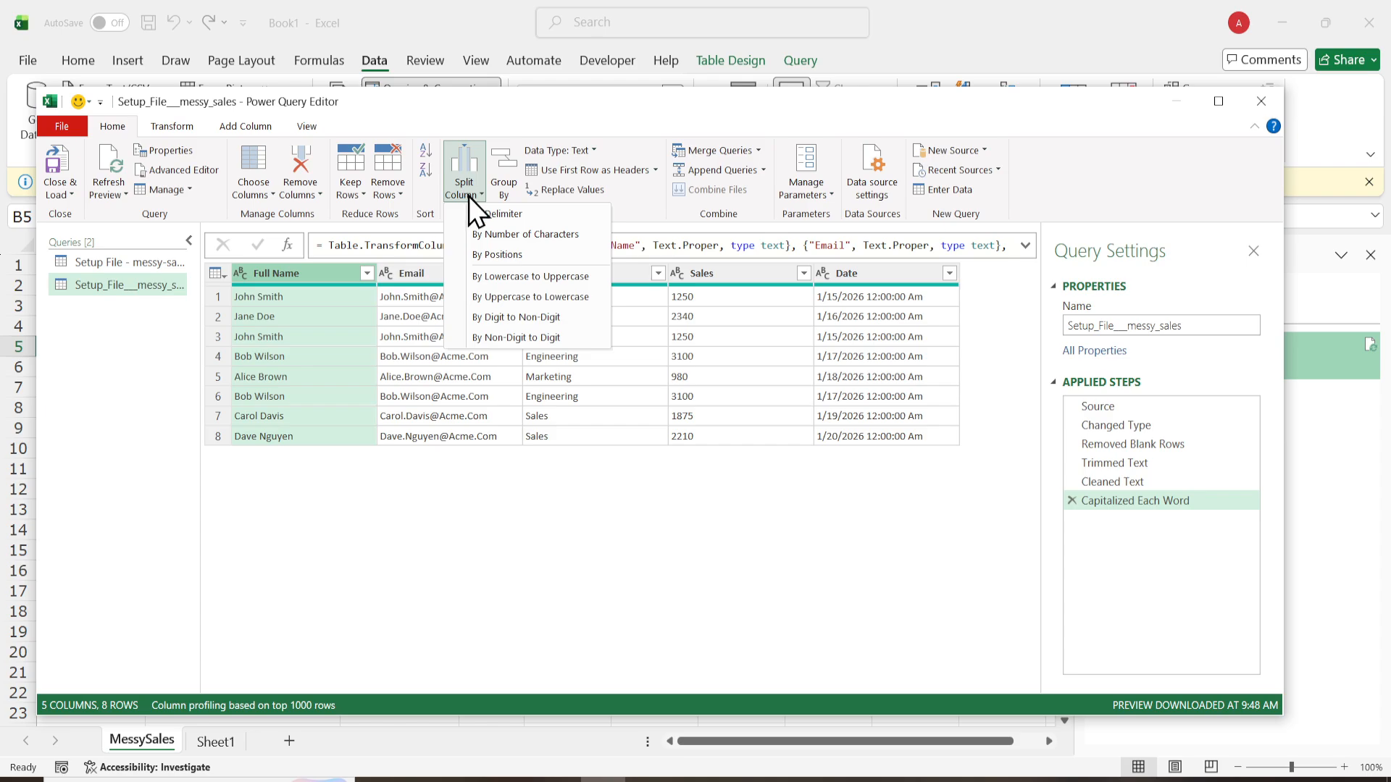
left_click(497, 215)
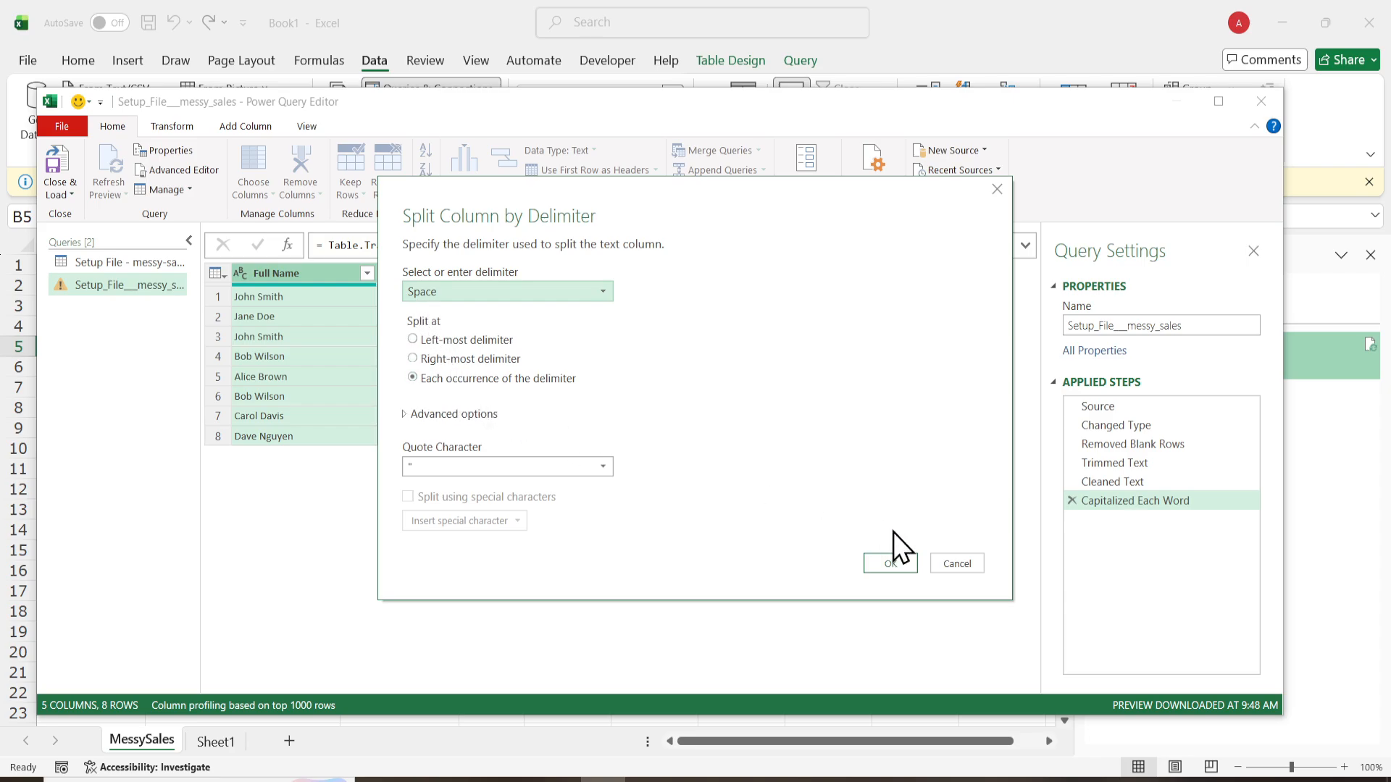
left_click(903, 567)
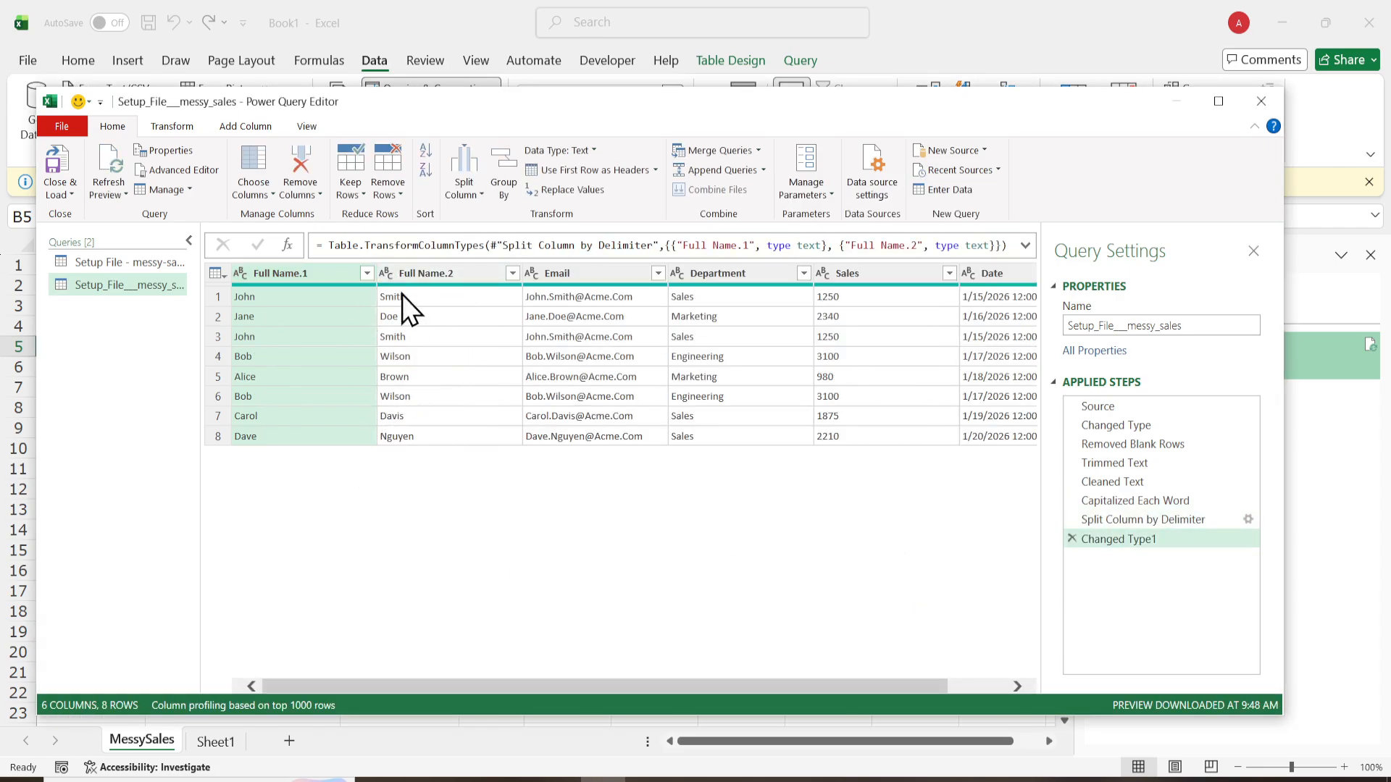
Rename the two columns split from the full name as FirstName and LastName
double_click(315, 272)
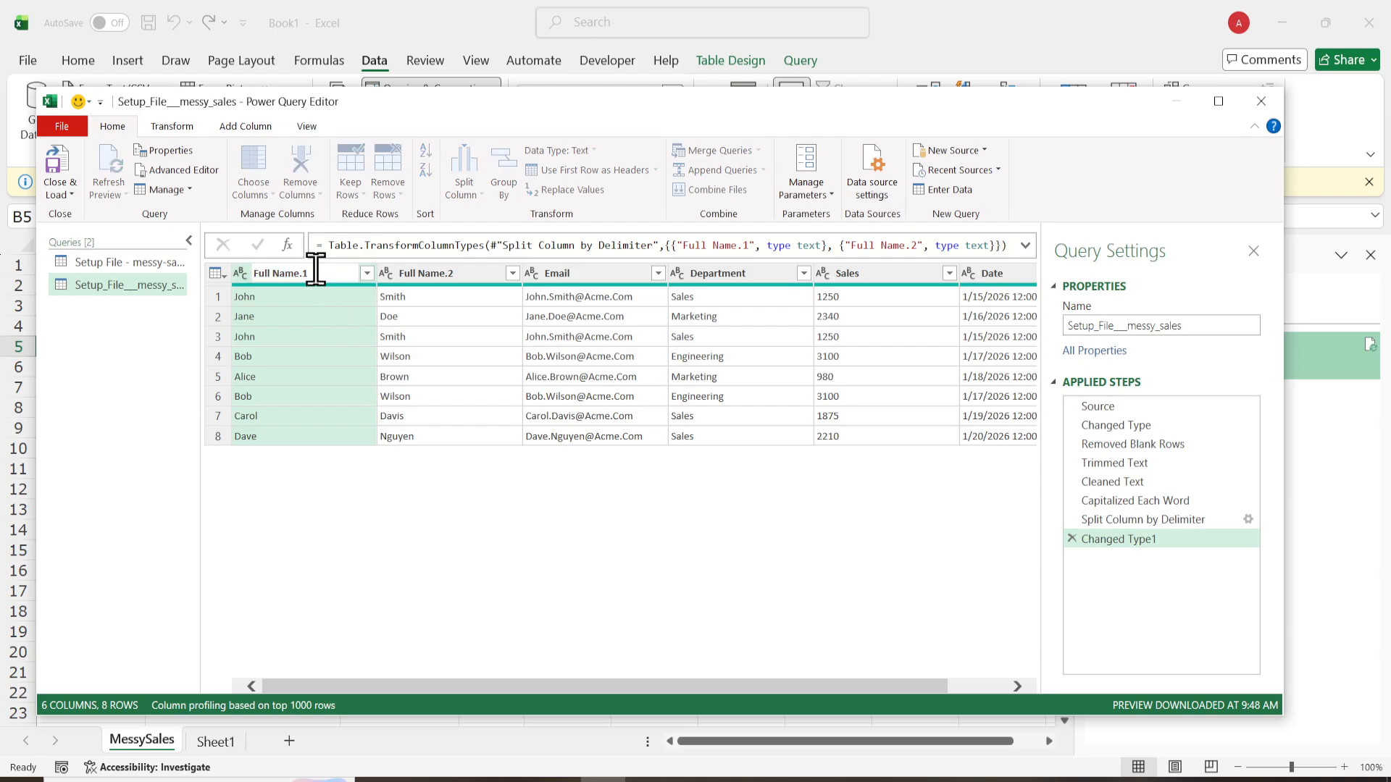
triple_click(316, 271)
type("FirstName")
left_click(427, 272)
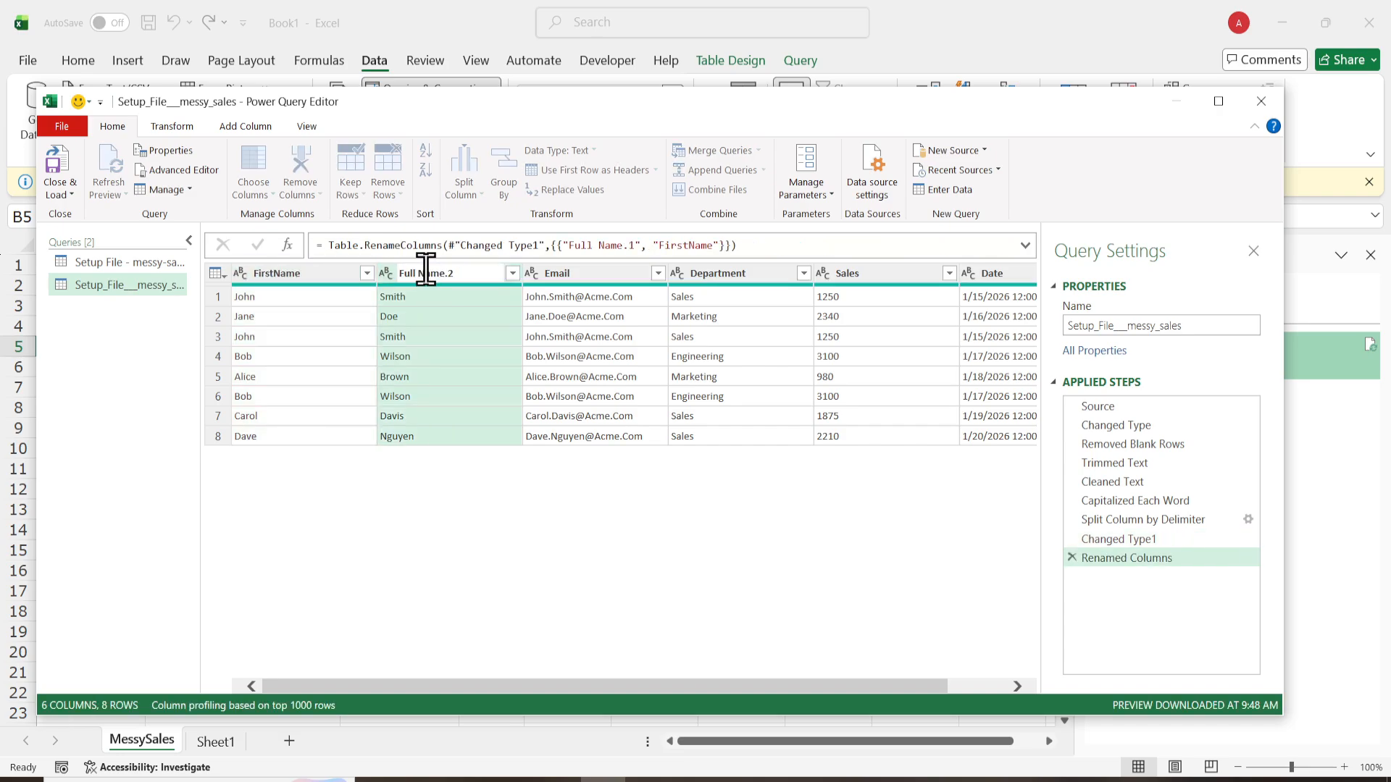
double_click(426, 272)
type("LastName")
key("Return")
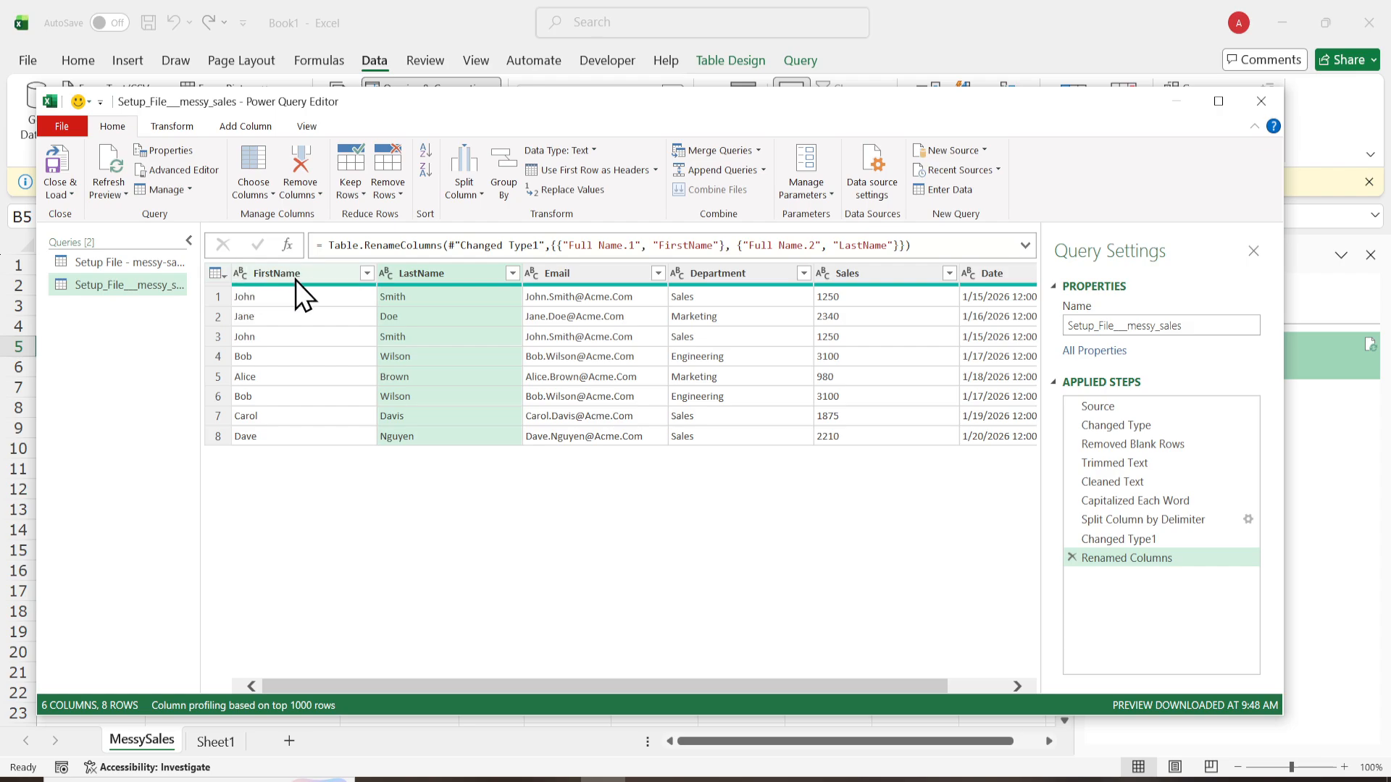
Remove duplicate rows based on all columns of the query
key("ctrl+a")
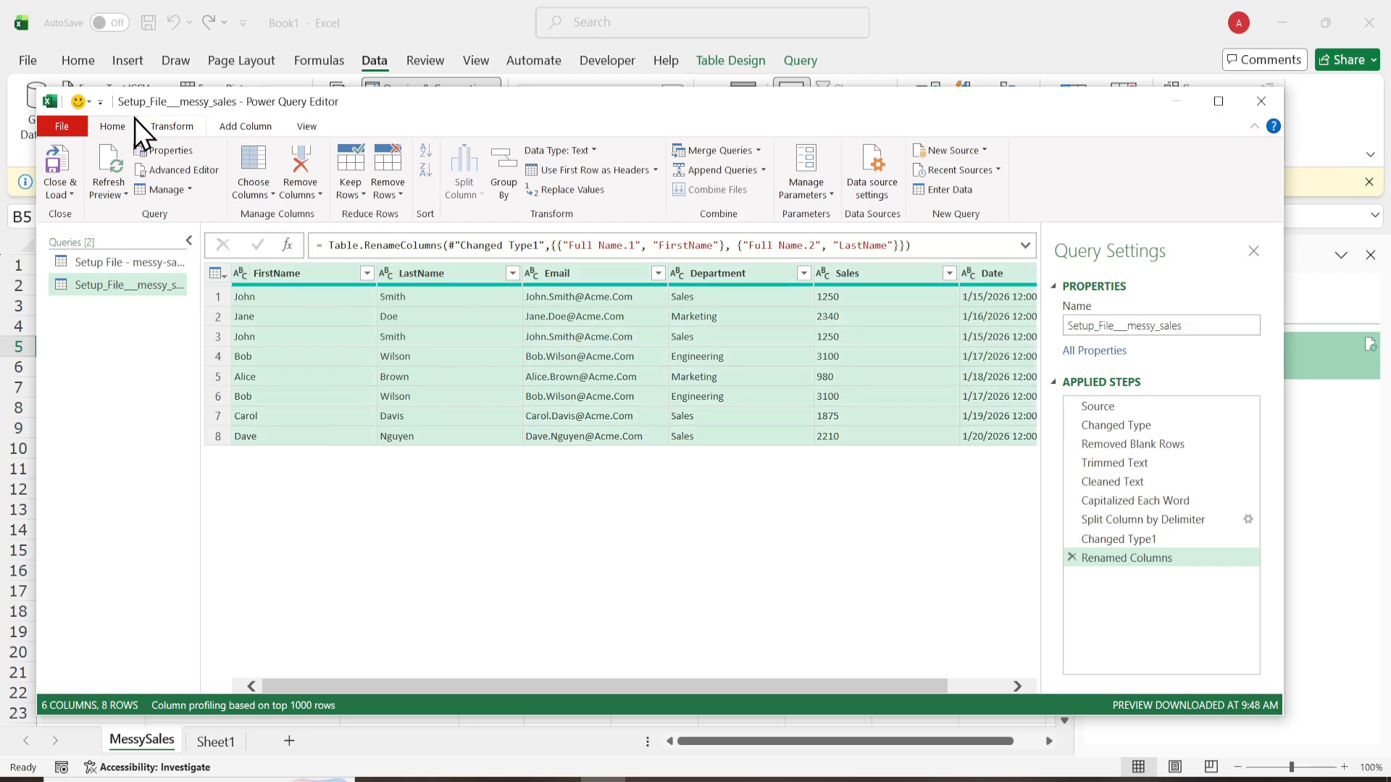
left_click(386, 196)
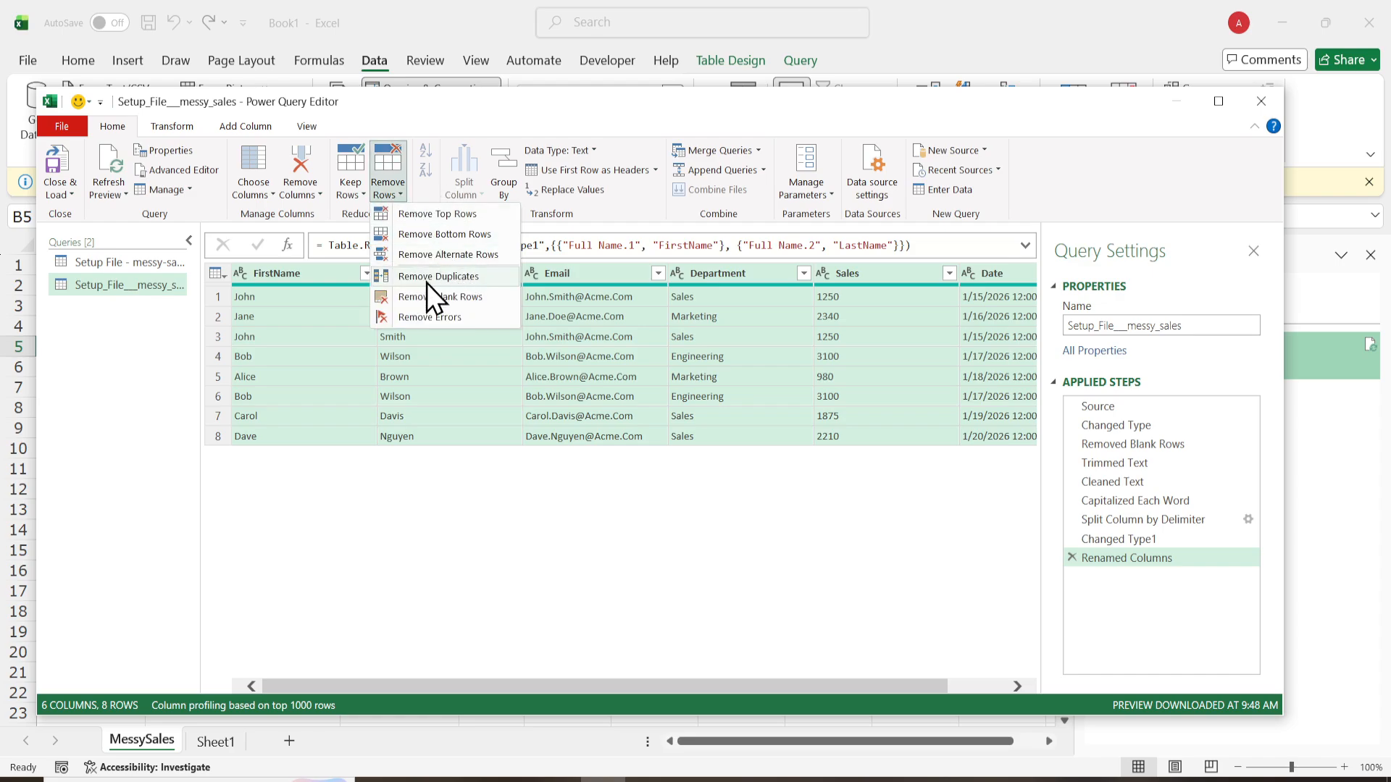
left_click(433, 278)
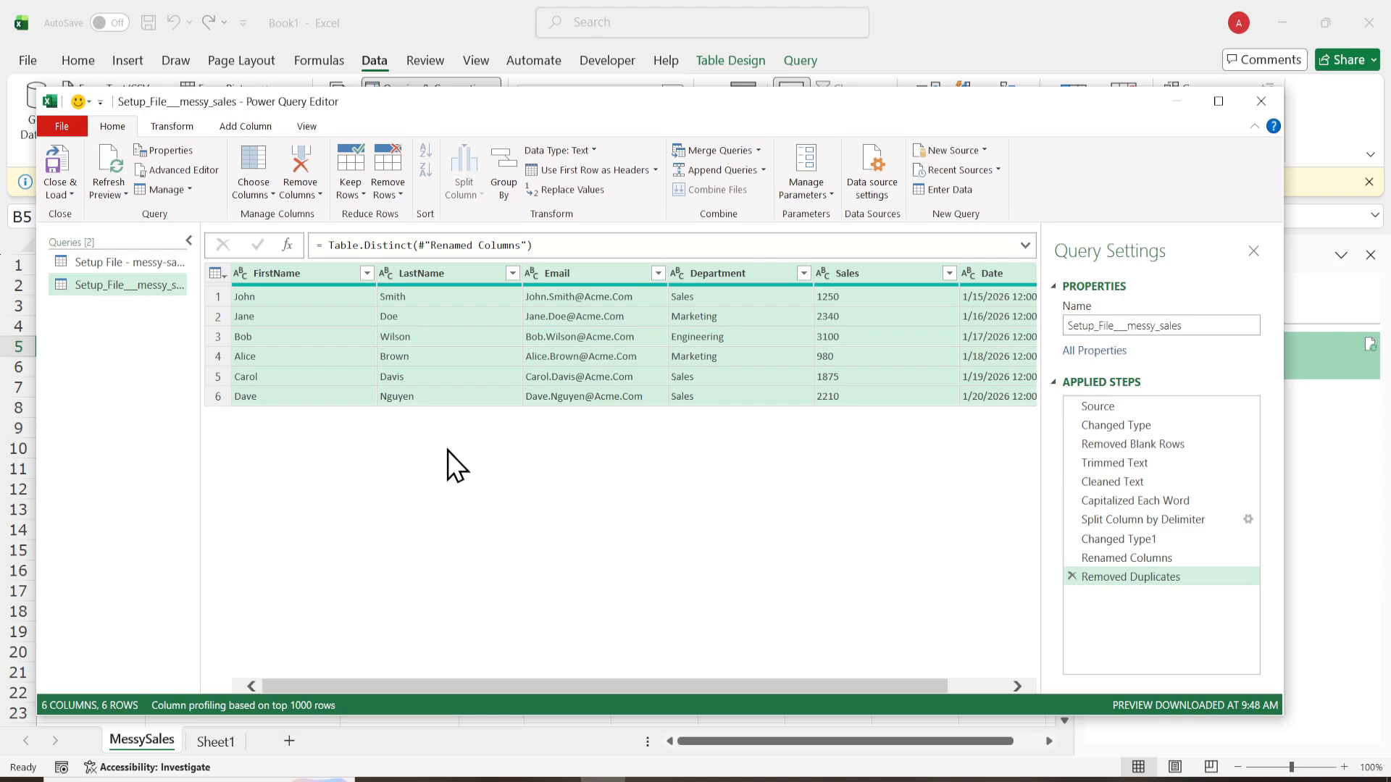
Set the Sales column's data type to Whole Number
left_click(241, 272)
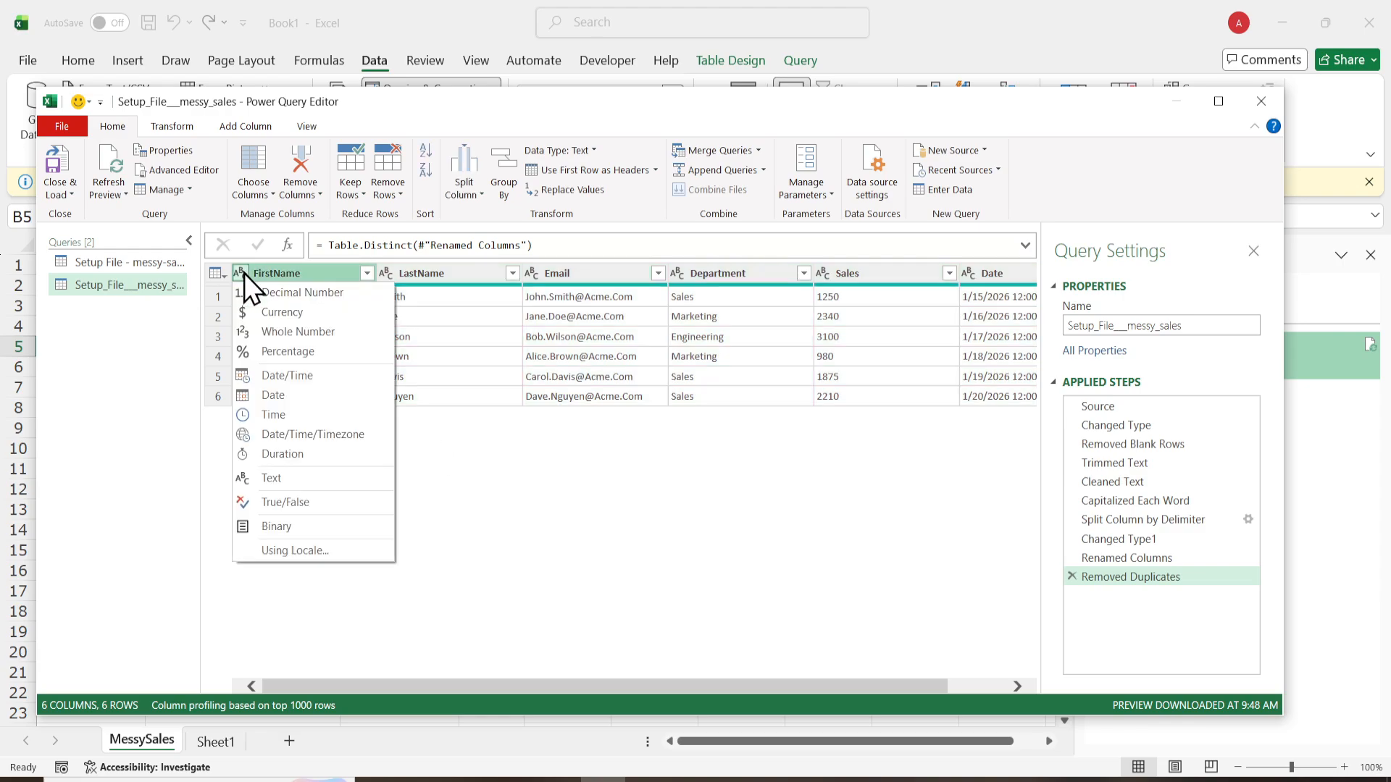
left_click(588, 471)
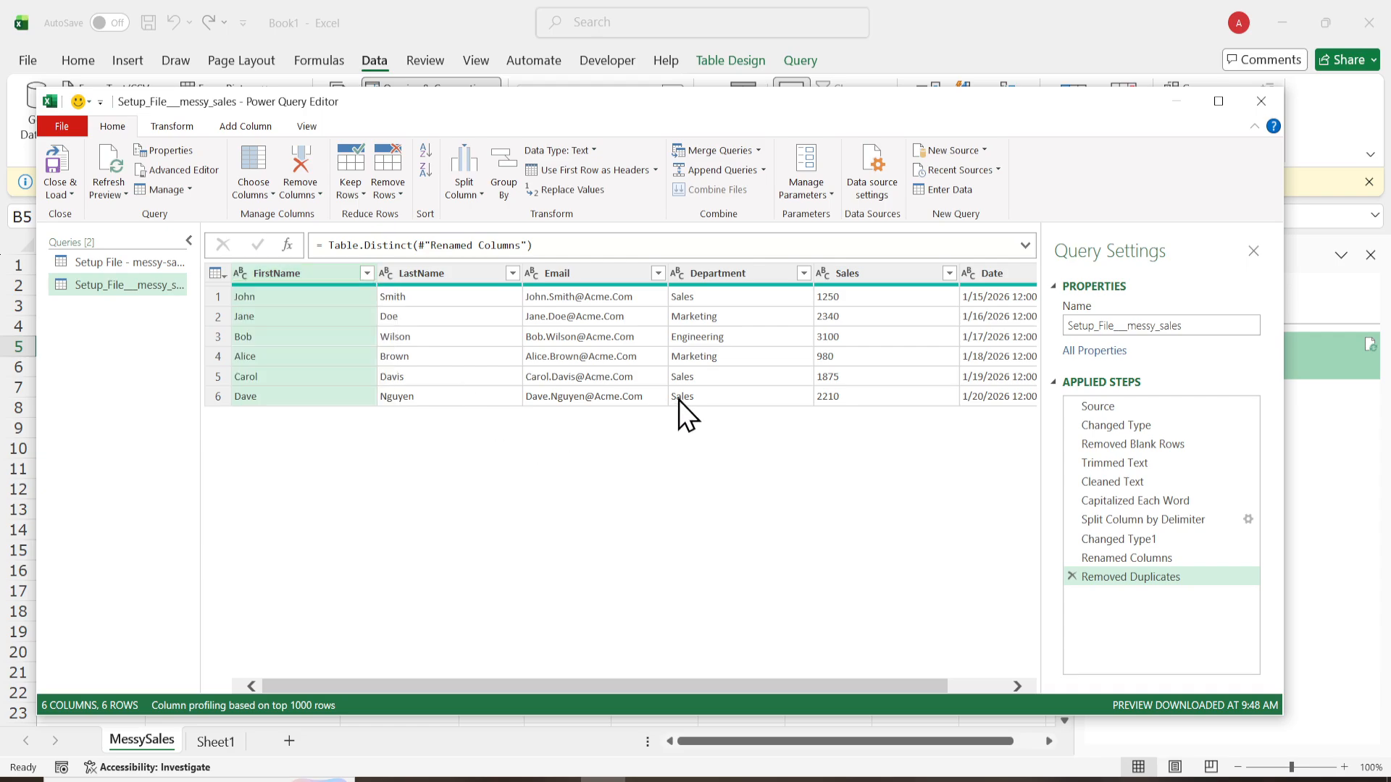
left_click(825, 274)
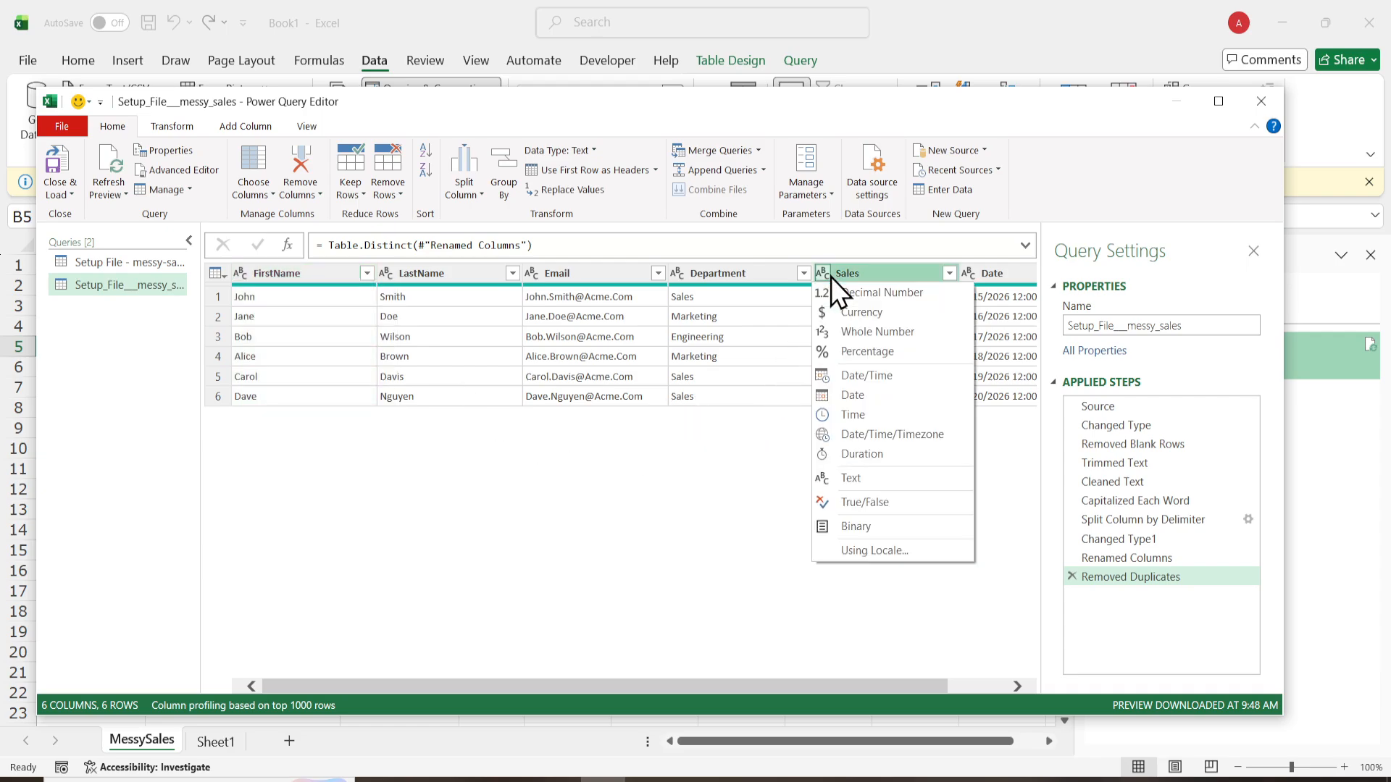
left_click(849, 332)
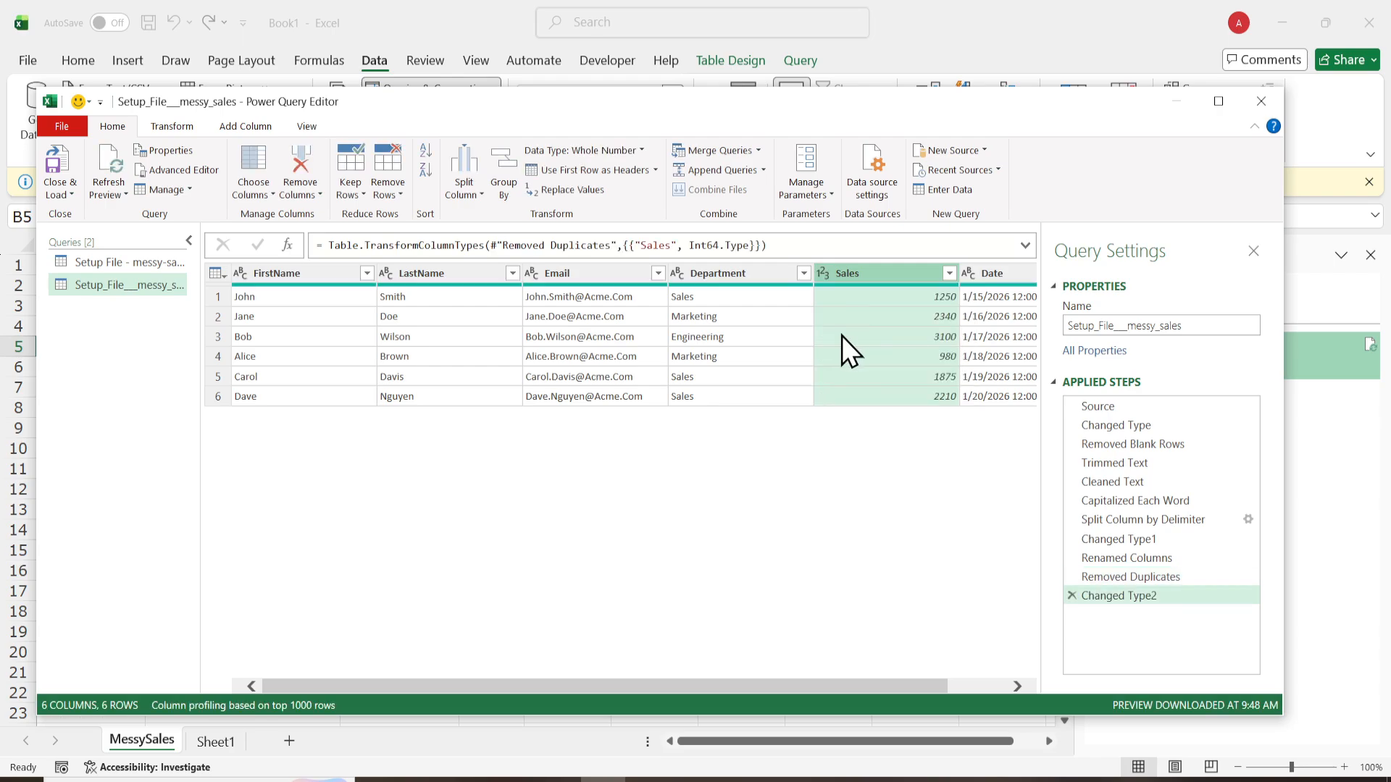
Try to convert the Date column to the Date data type
left_click(967, 277)
left_click(903, 277)
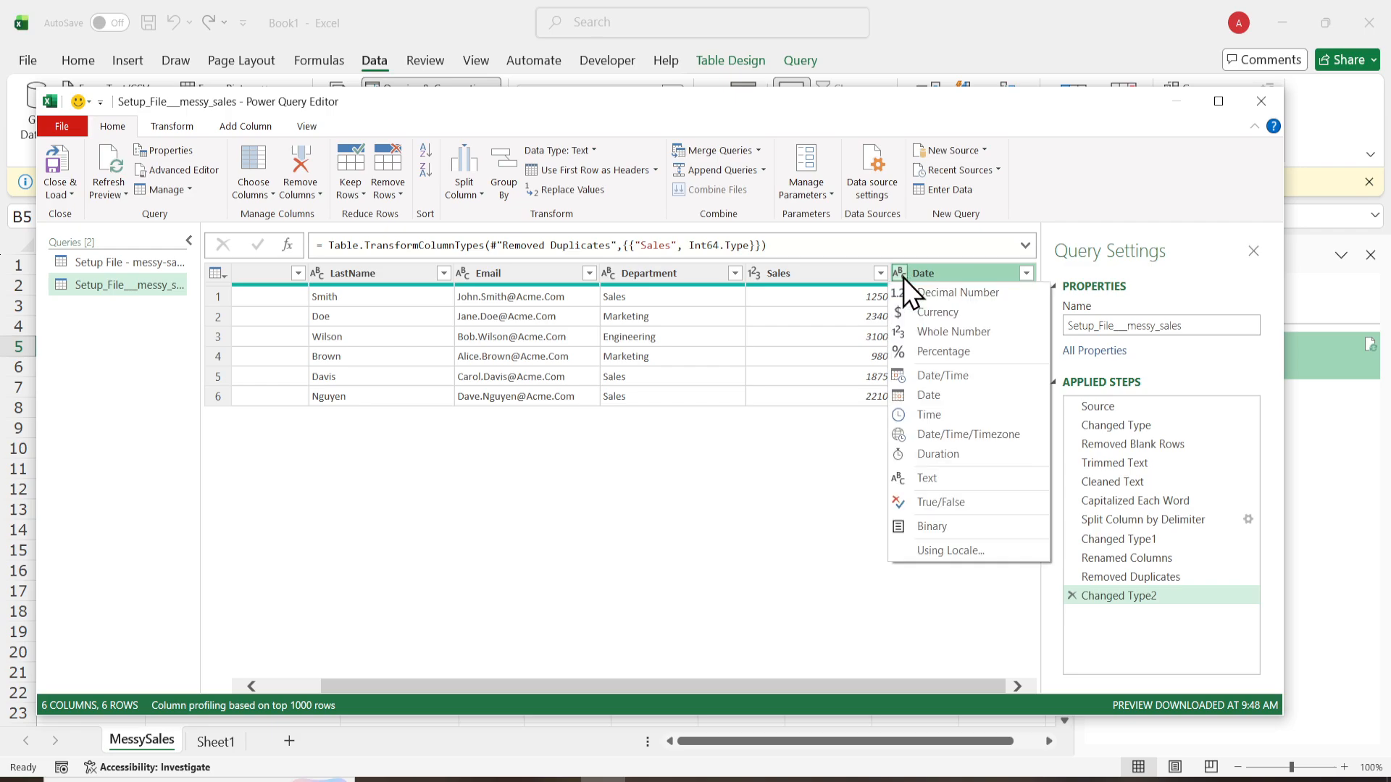
left_click(941, 397)
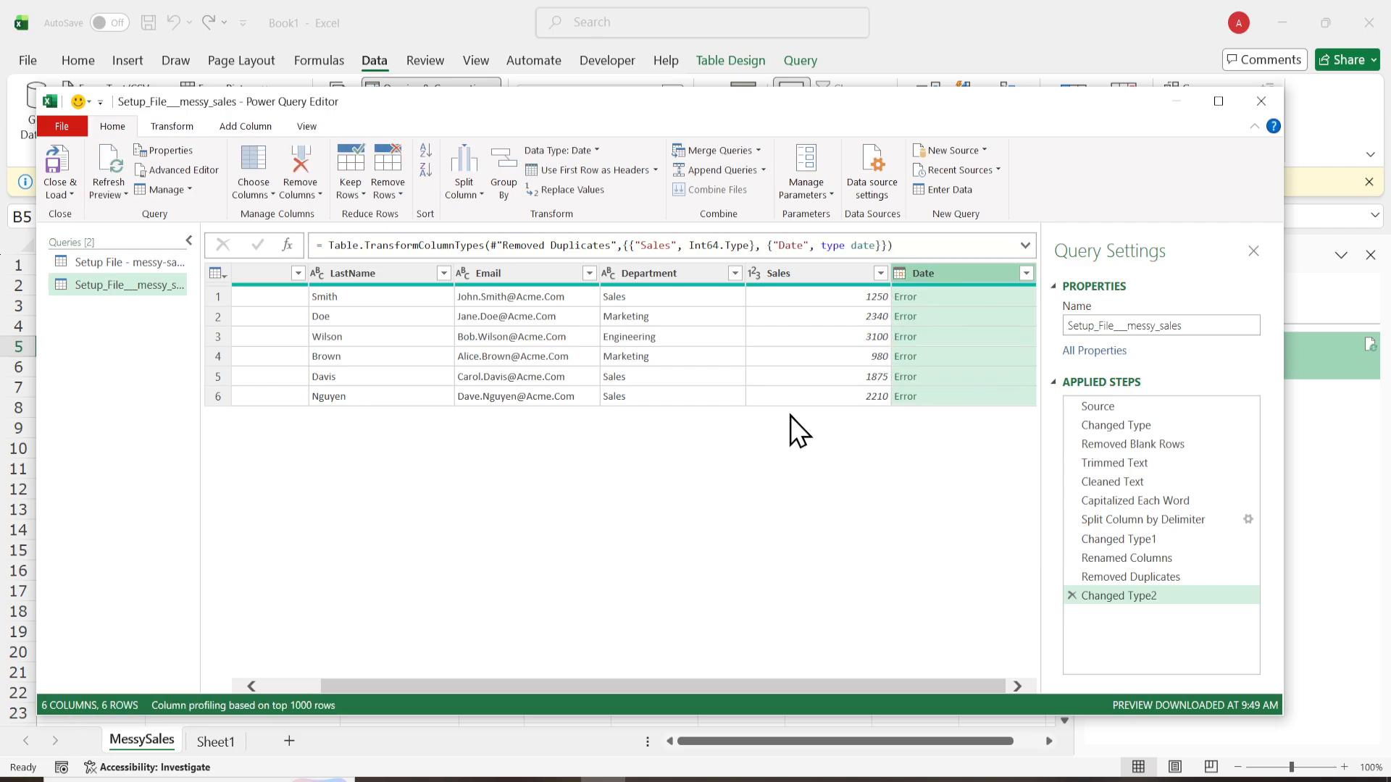
left_click(899, 275)
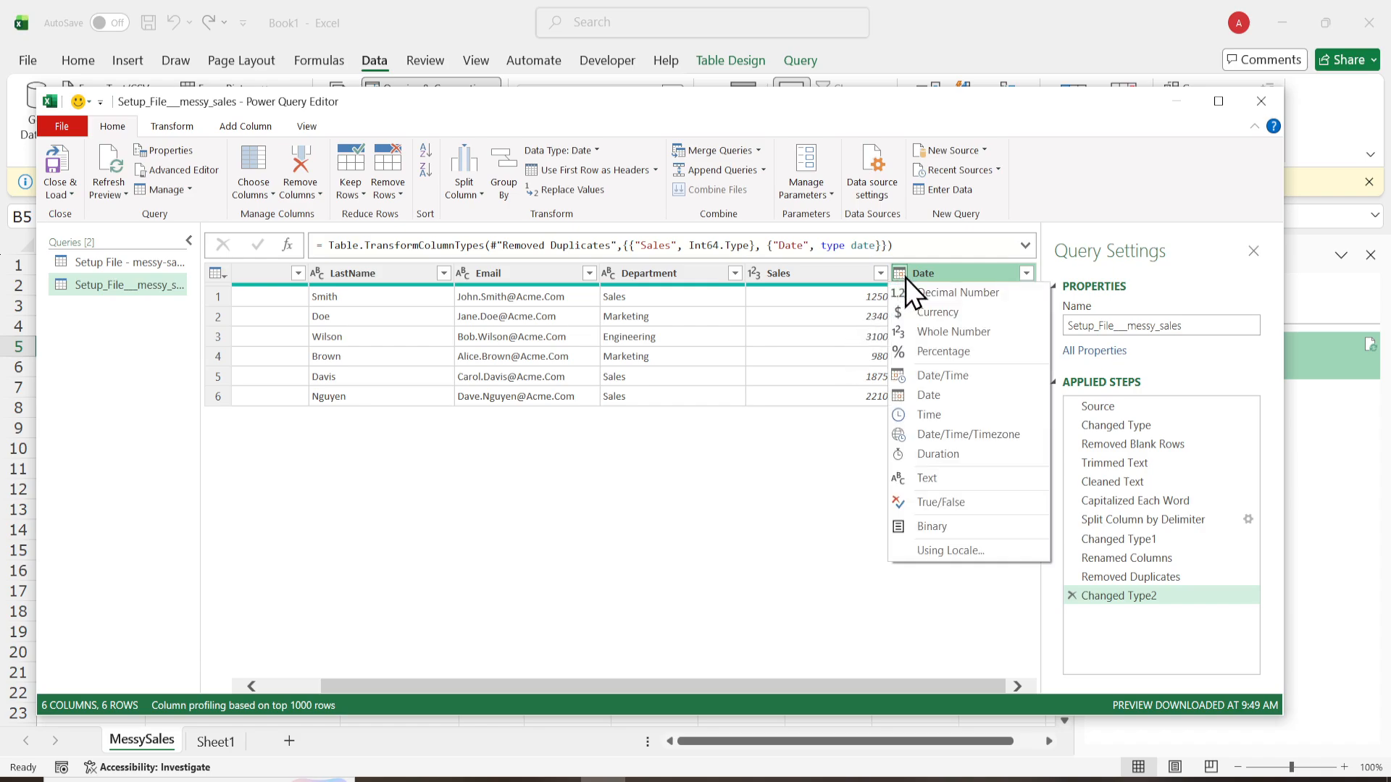
left_click(943, 395)
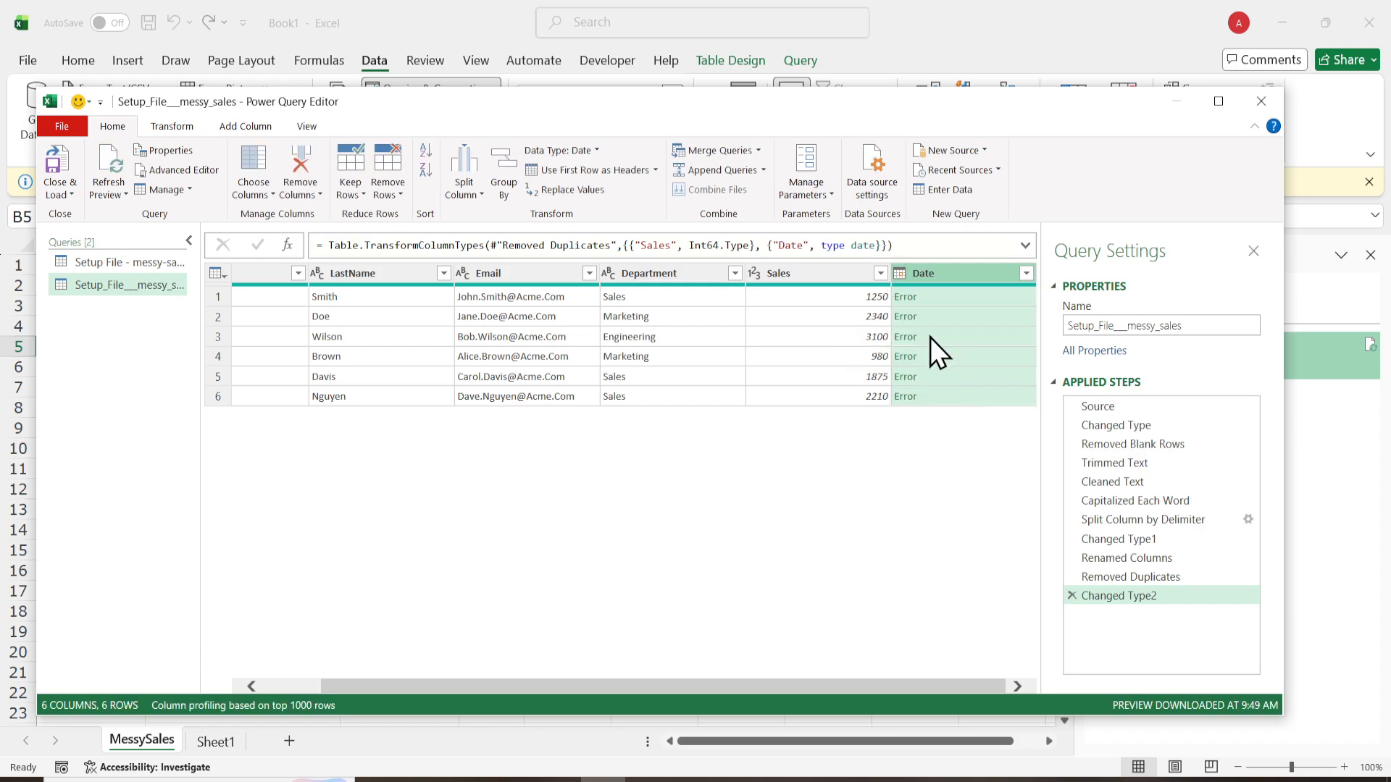
left_click(902, 280)
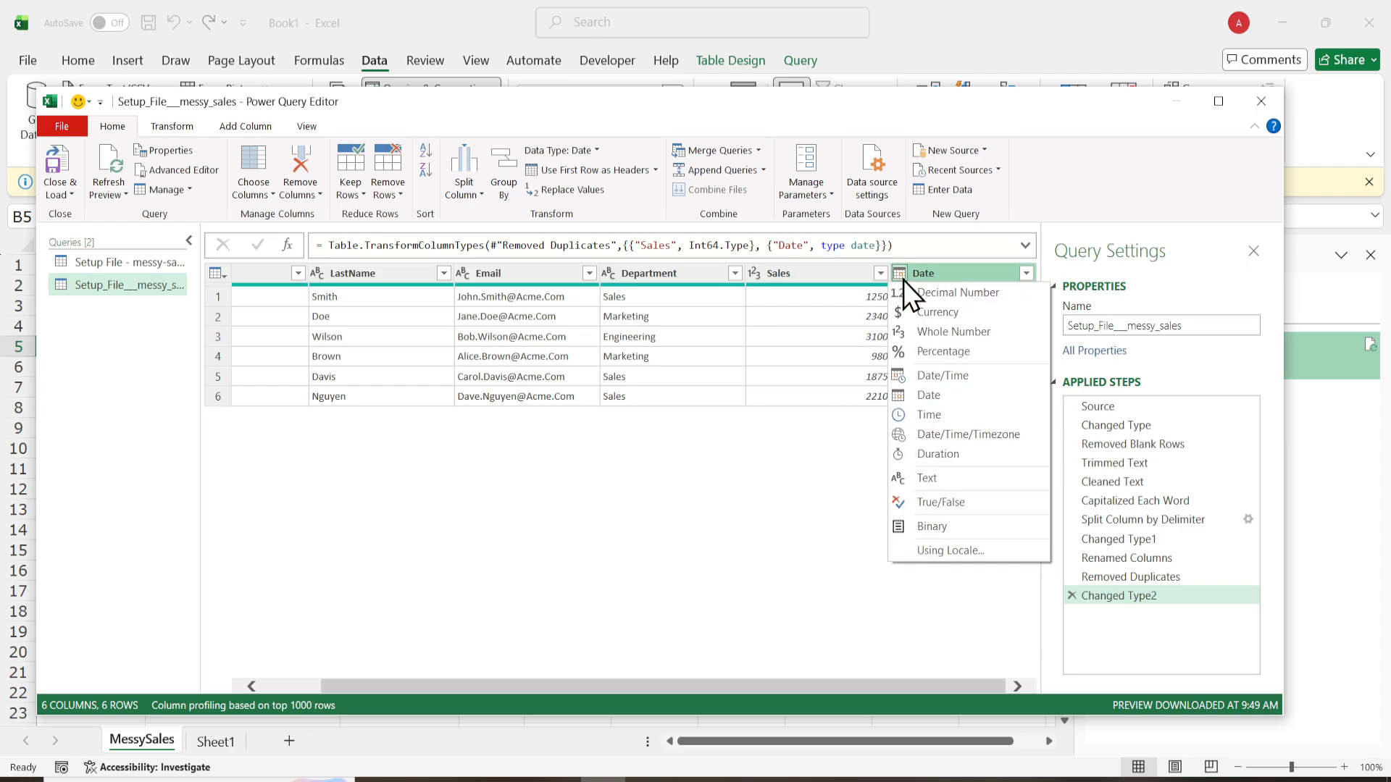
left_click(941, 297)
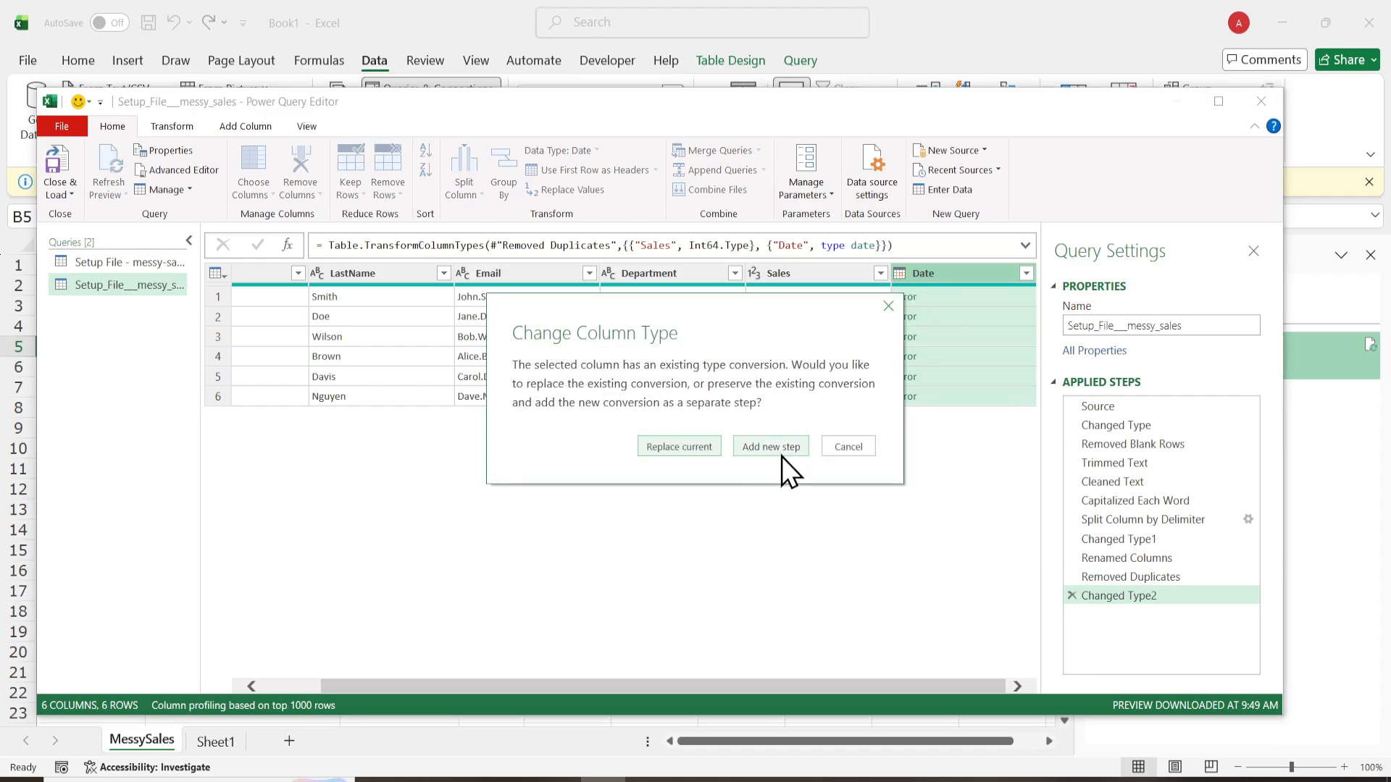
left_click(837, 453)
Try Whole Number as the Date column's data type, replacing the current conversion
left_click(903, 277)
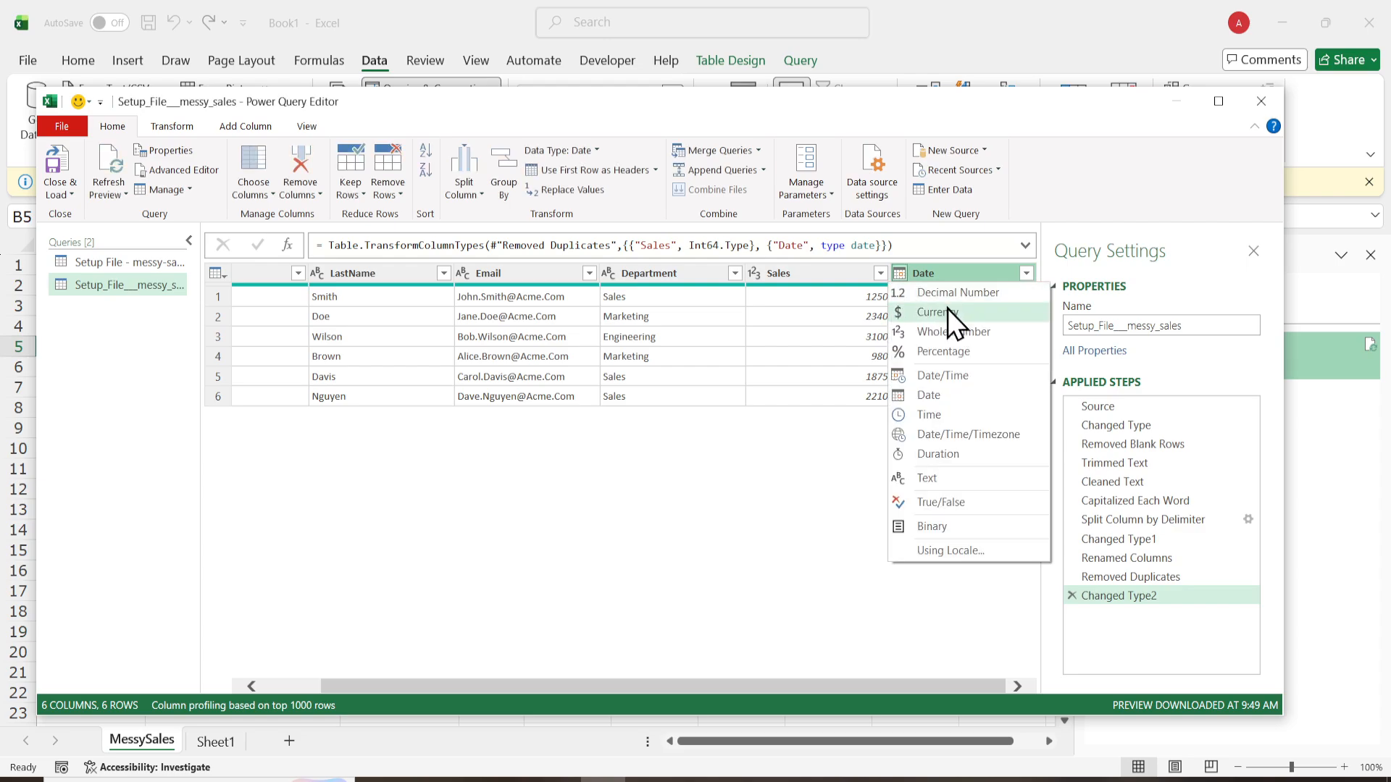
left_click(958, 339)
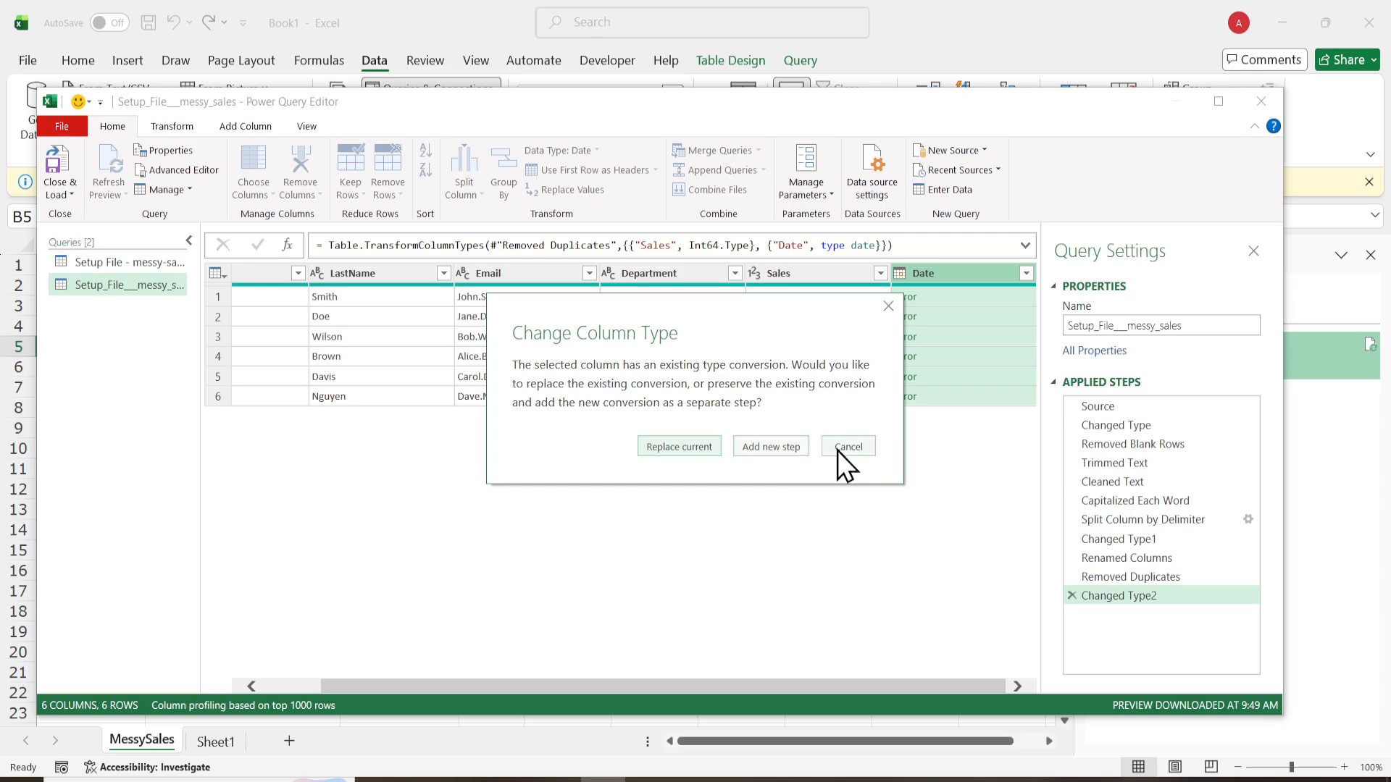
left_click(684, 446)
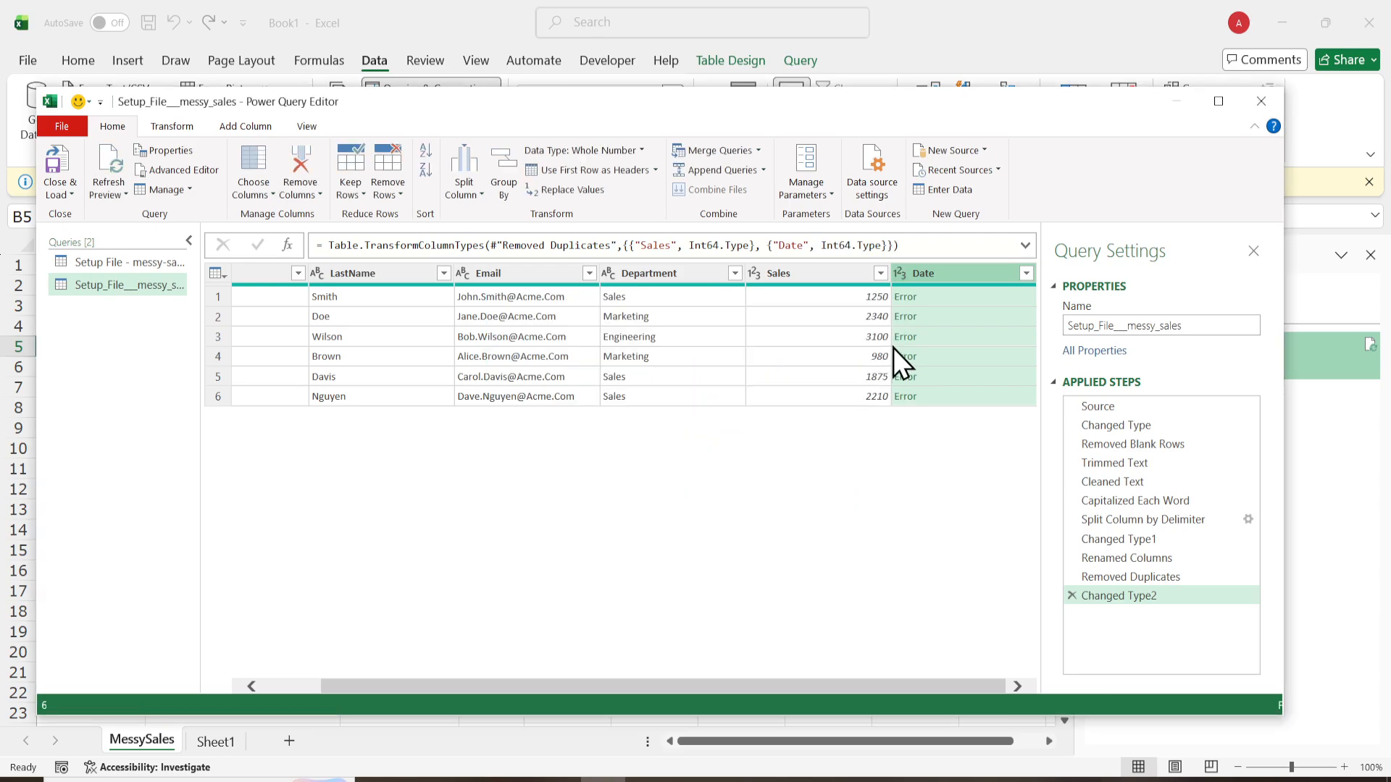
Set the Date column's data type to Date/Time/Timezone, replacing the current type conversion
left_click_drag(842, 681, 728, 690)
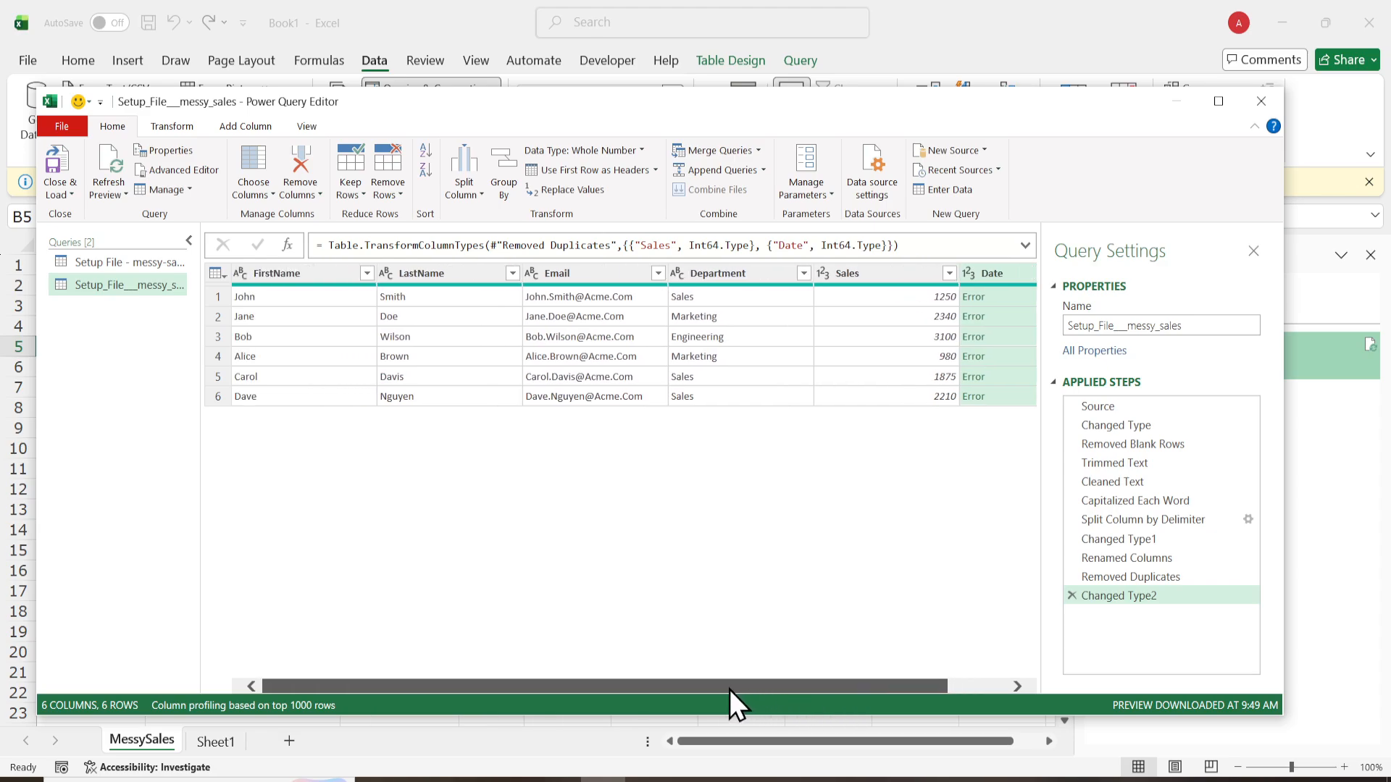
left_click(968, 276)
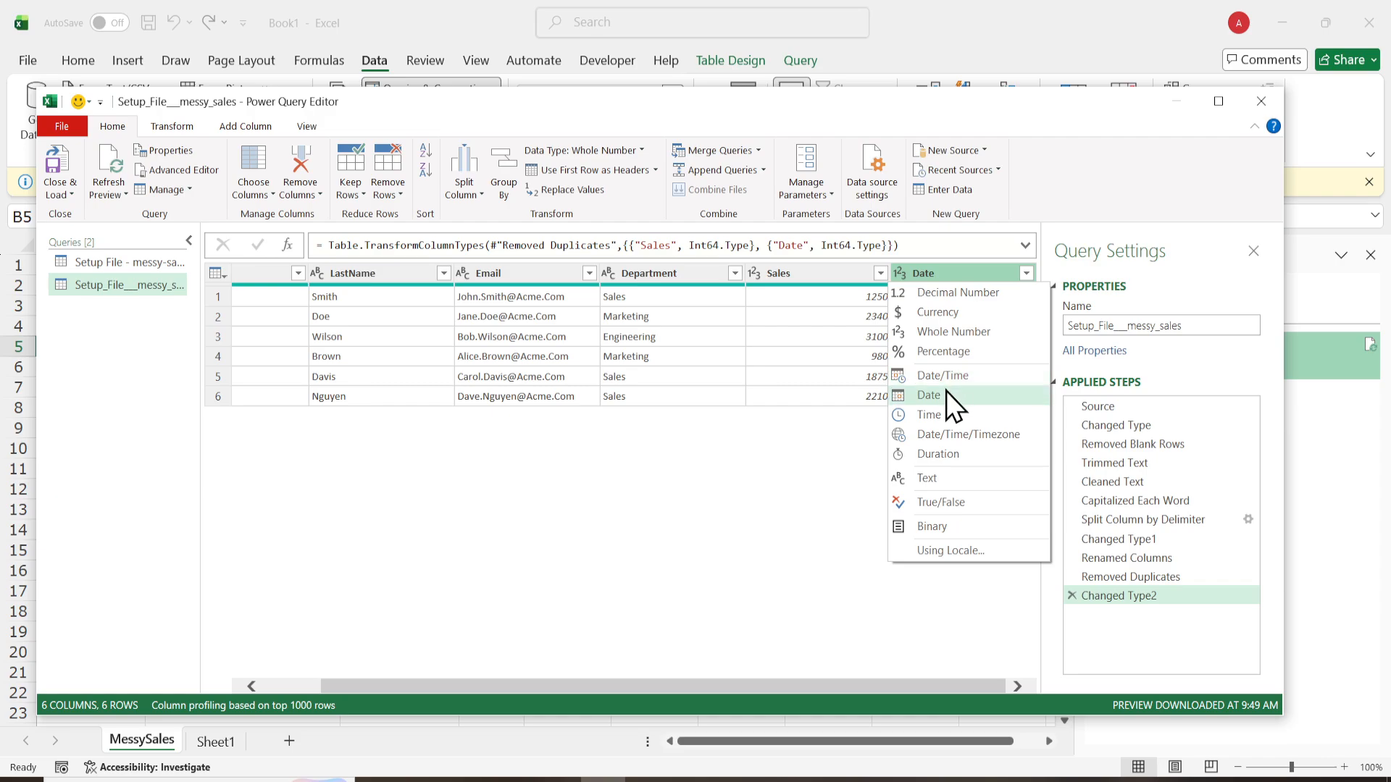
left_click(984, 433)
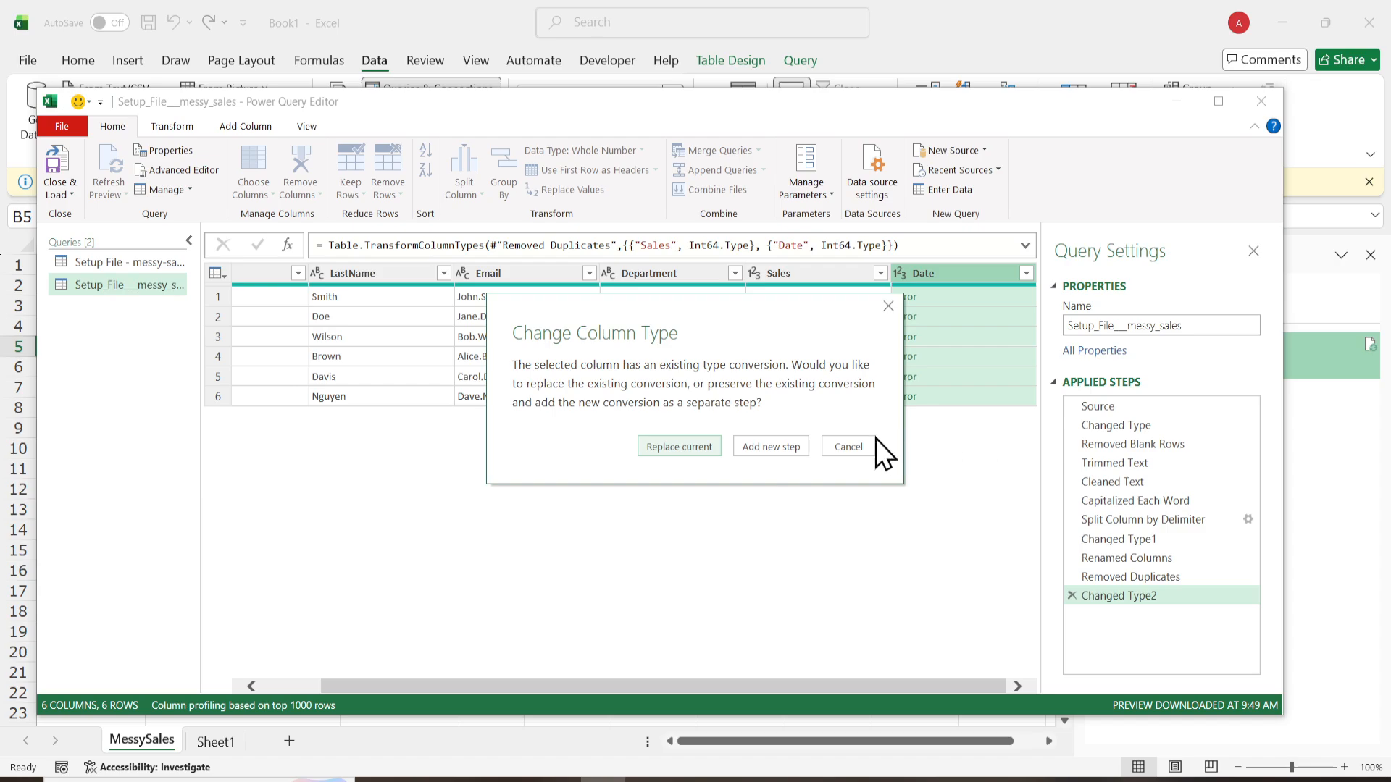
left_click(701, 449)
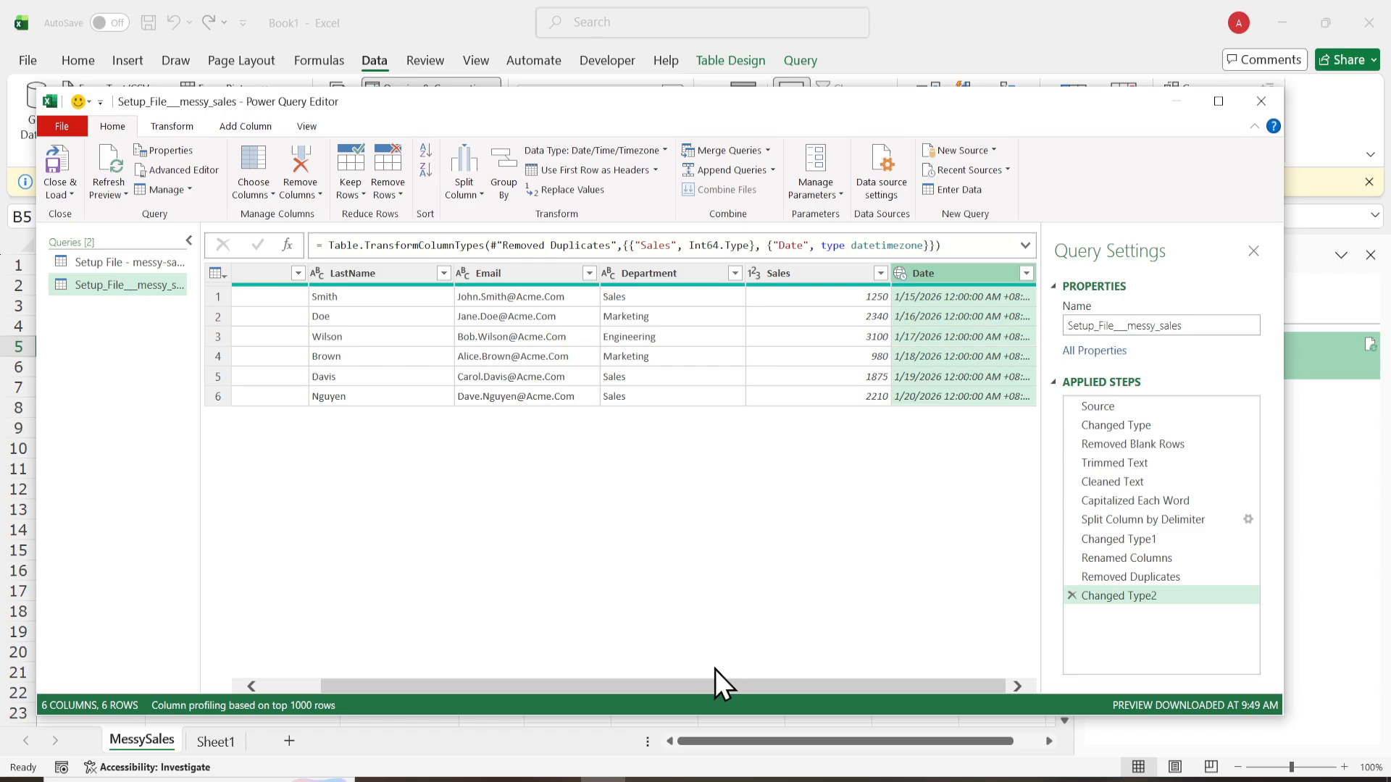
Save the cleaned query, close the query editor and load the results to the default destination in the workbook
left_click_drag(713, 689, 657, 693)
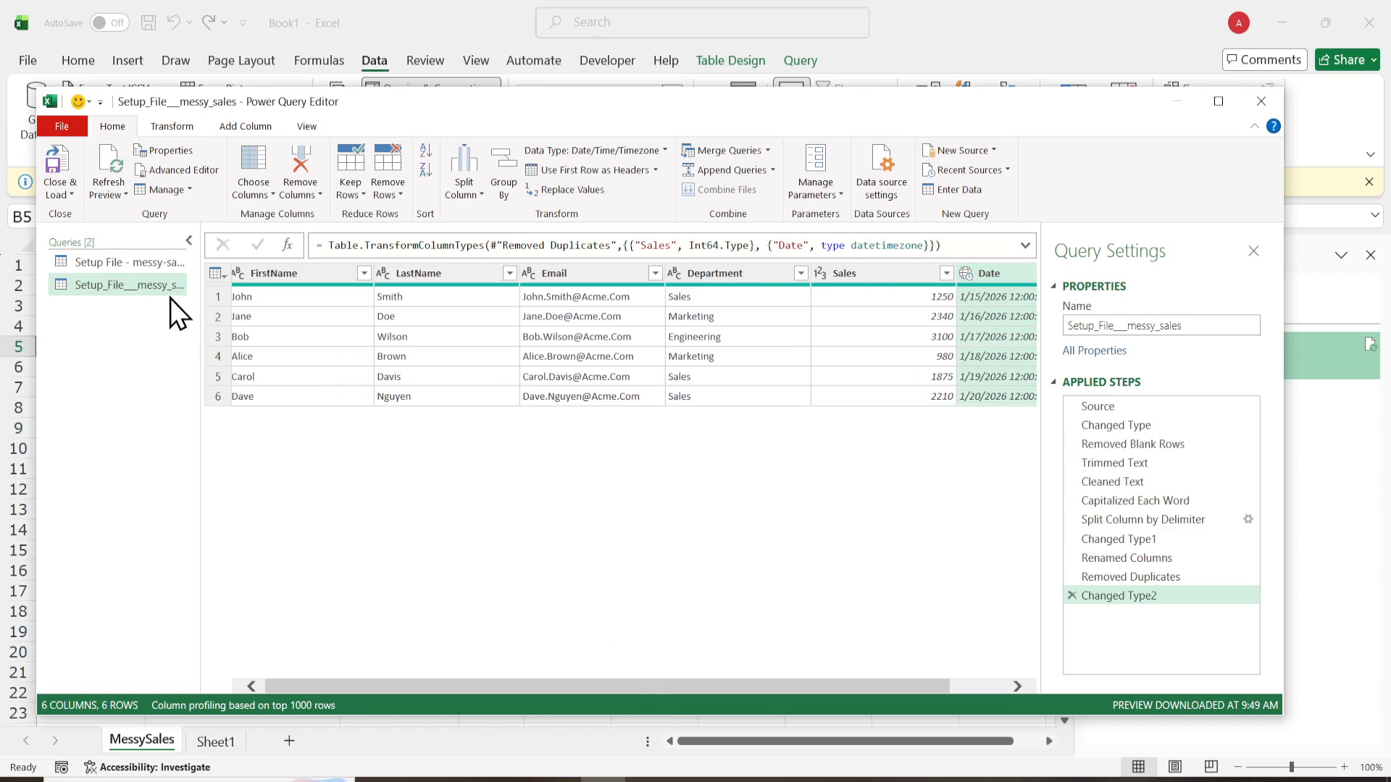
left_click(71, 195)
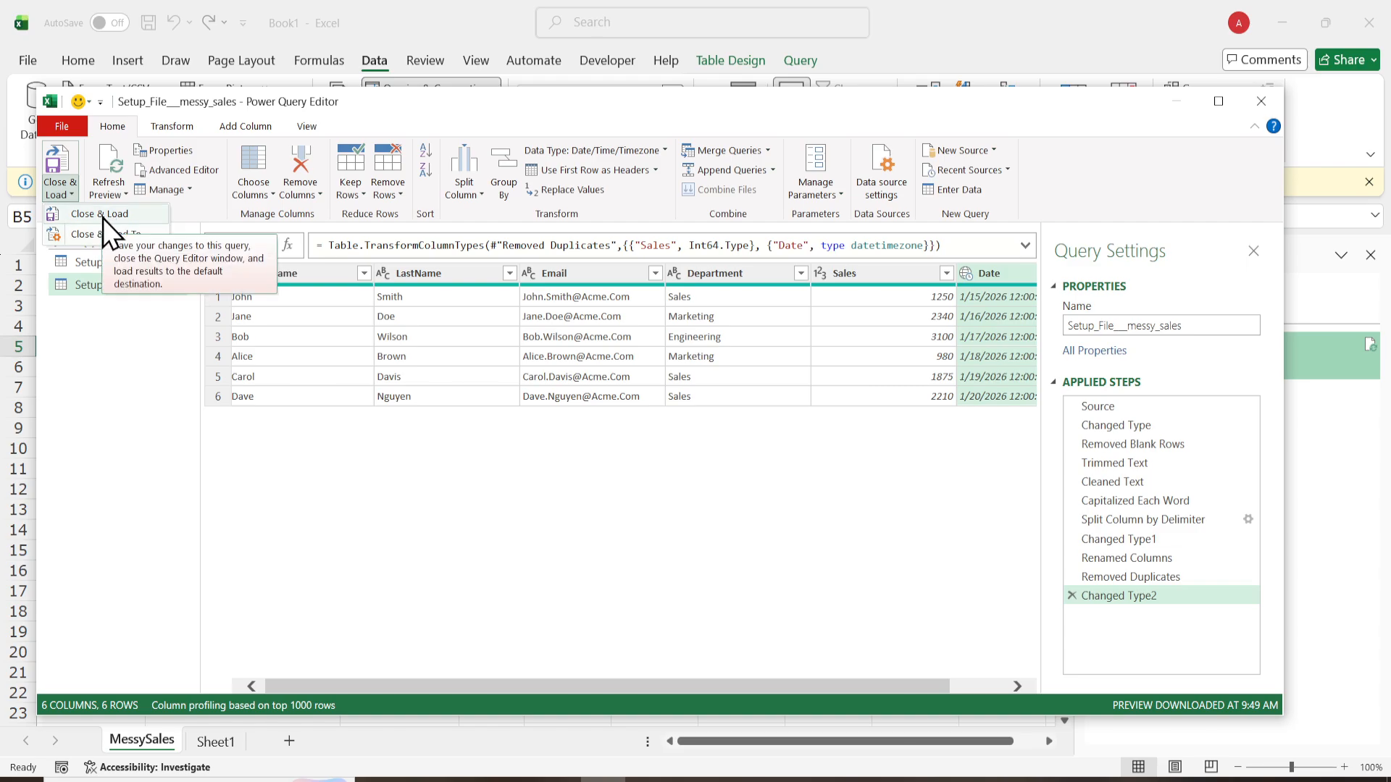
left_click(103, 218)
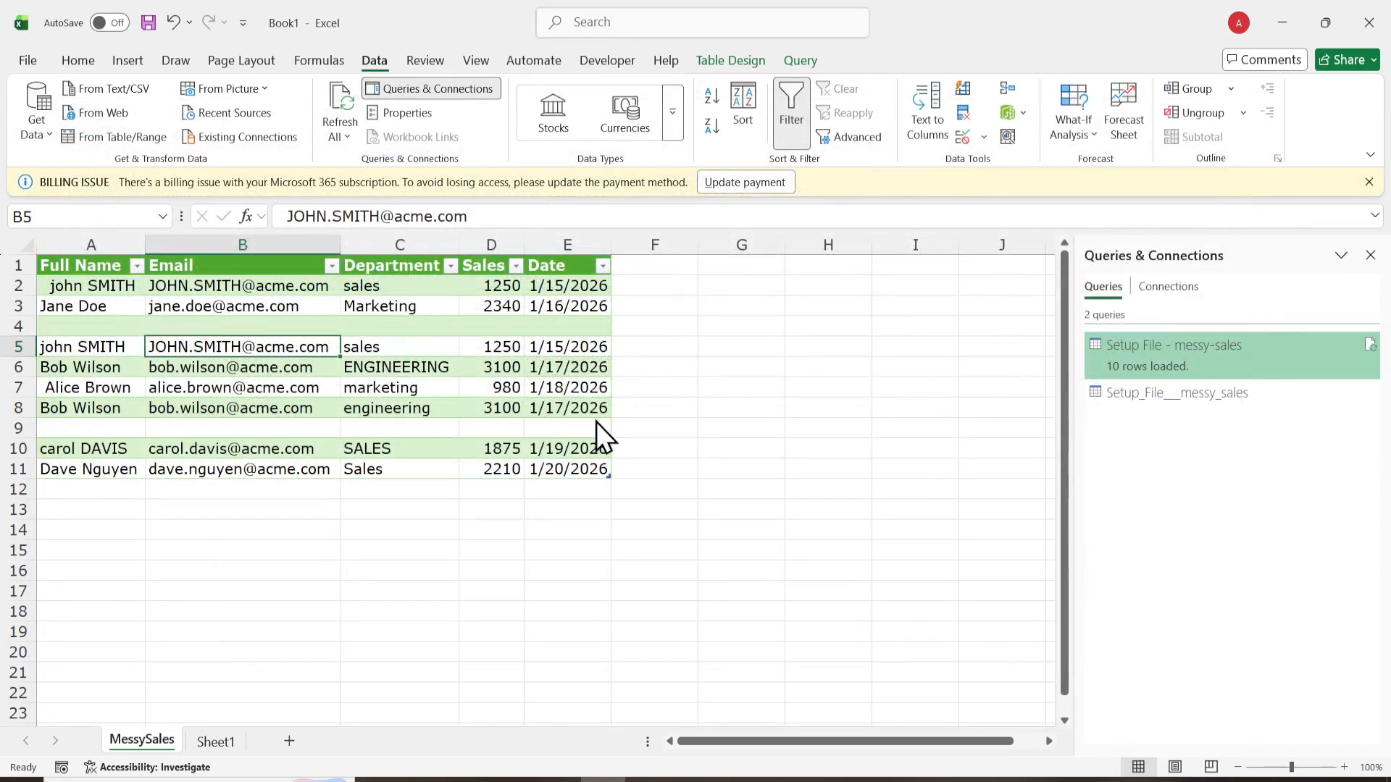